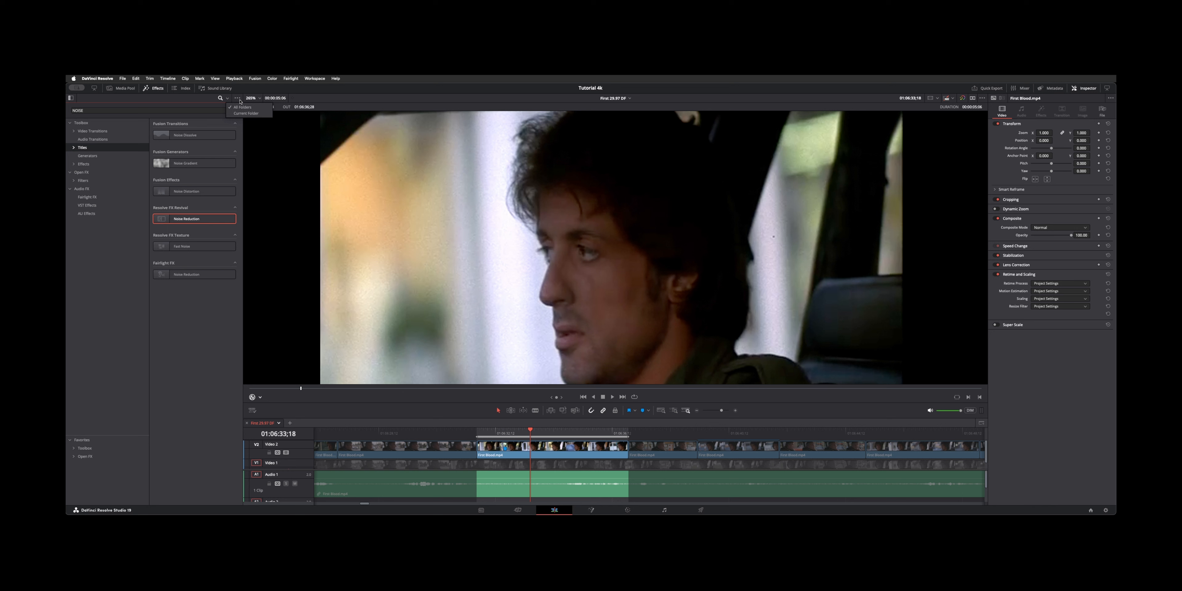
# Try the Noise Reduction effect on the selected Video 2 clip, and remove it from the clip again.
pyautogui.click(249, 108)
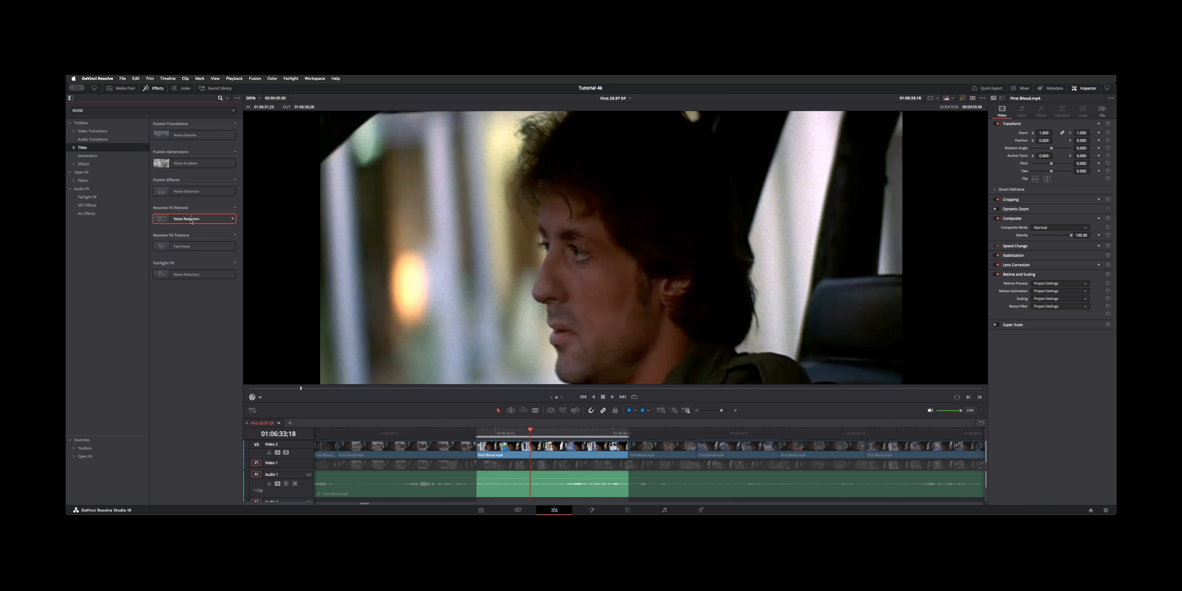
pyautogui.moveTo(191, 221); pyautogui.dragTo(535, 452)
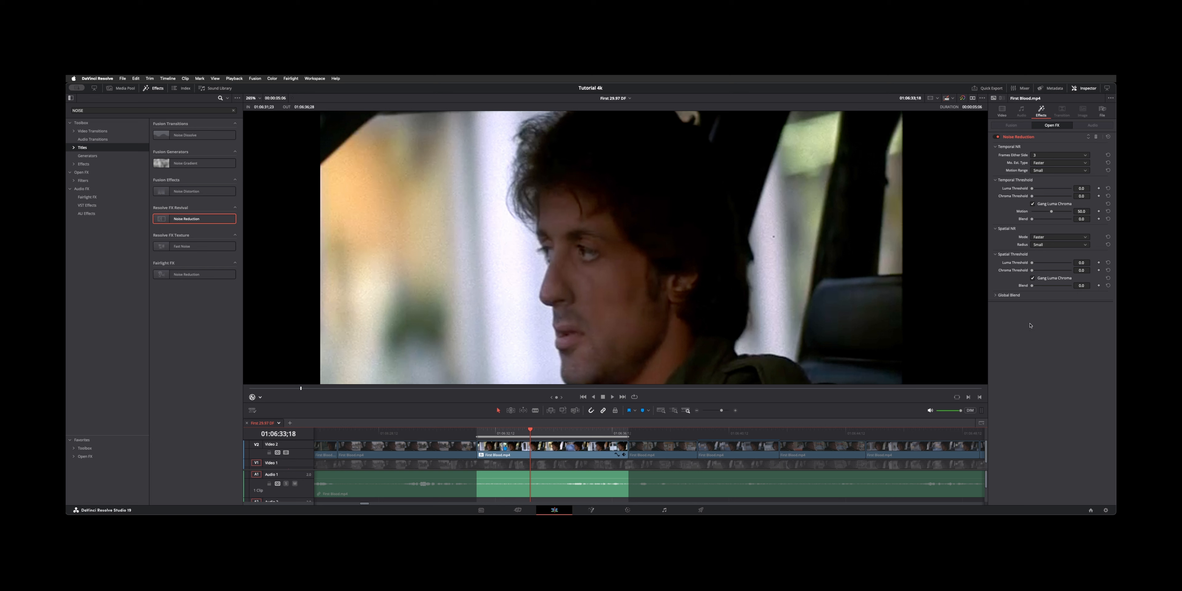
pyautogui.click(1096, 136)
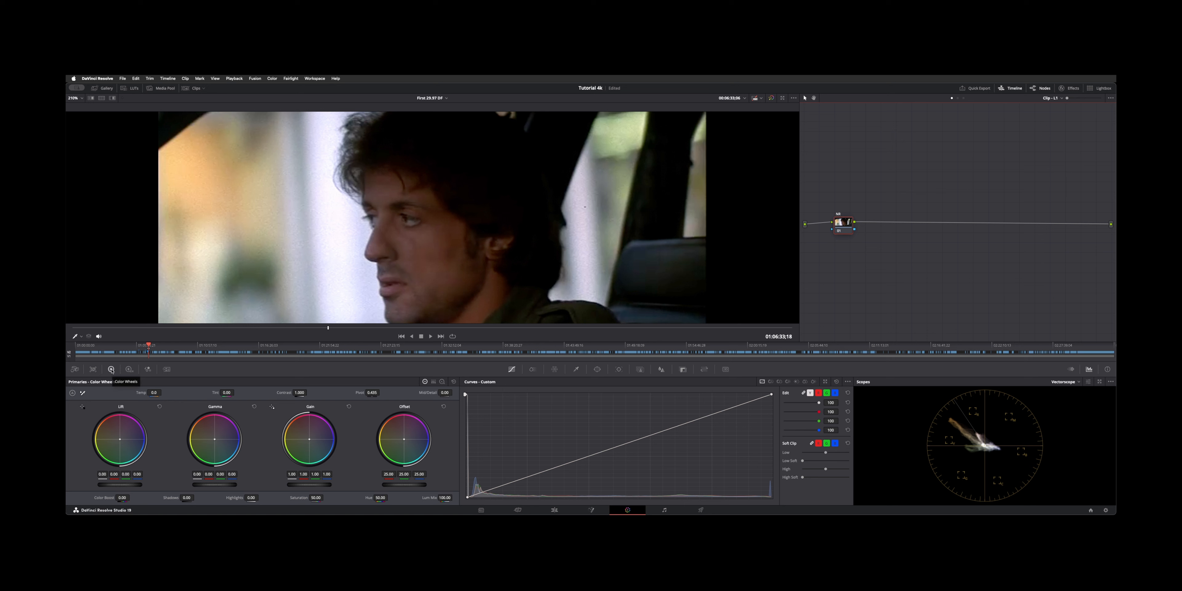
# Show the Motion Effects controls, widen the viewer and reposition the NR node in the node graph.
pyautogui.click(166, 369)
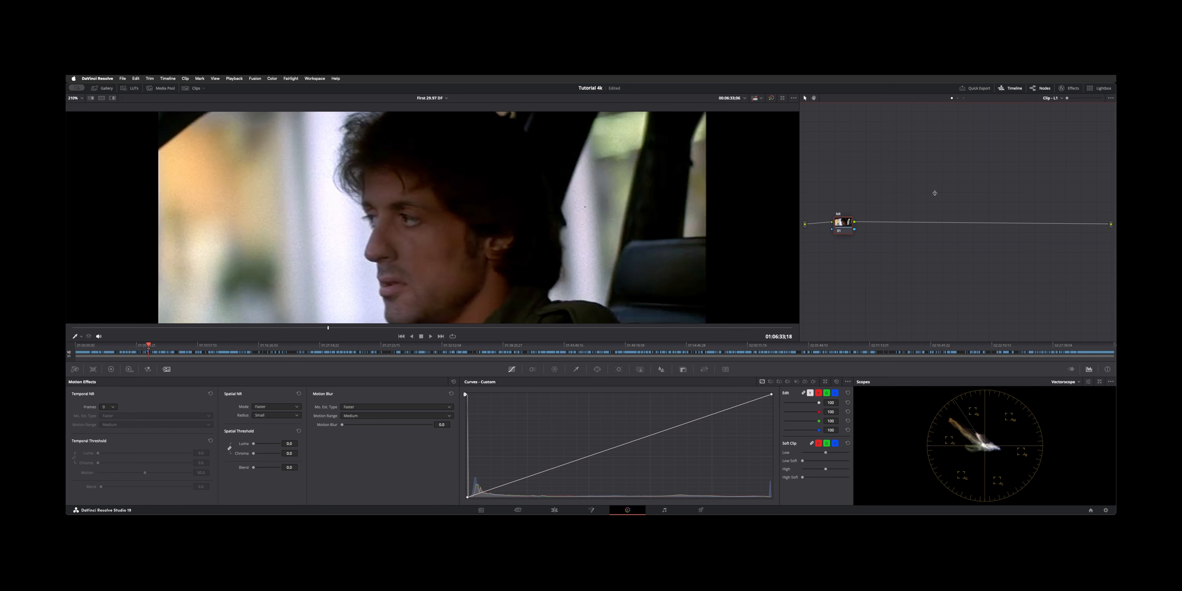
pyautogui.moveTo(934, 193); pyautogui.dragTo(949, 185)
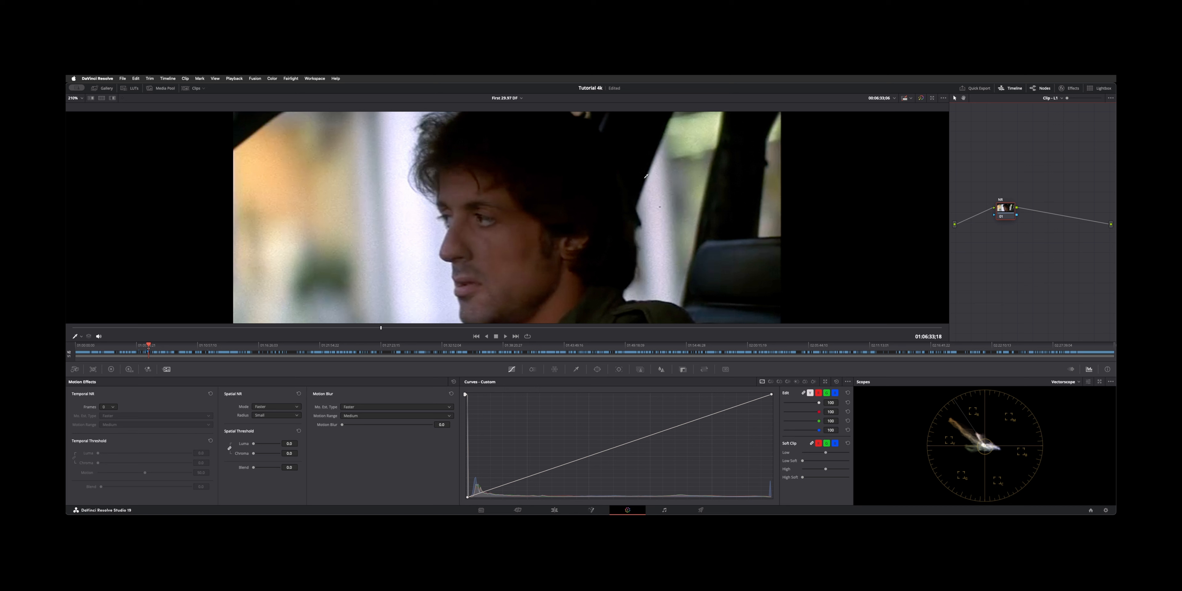
pyautogui.moveTo(1002, 214); pyautogui.dragTo(984, 207)
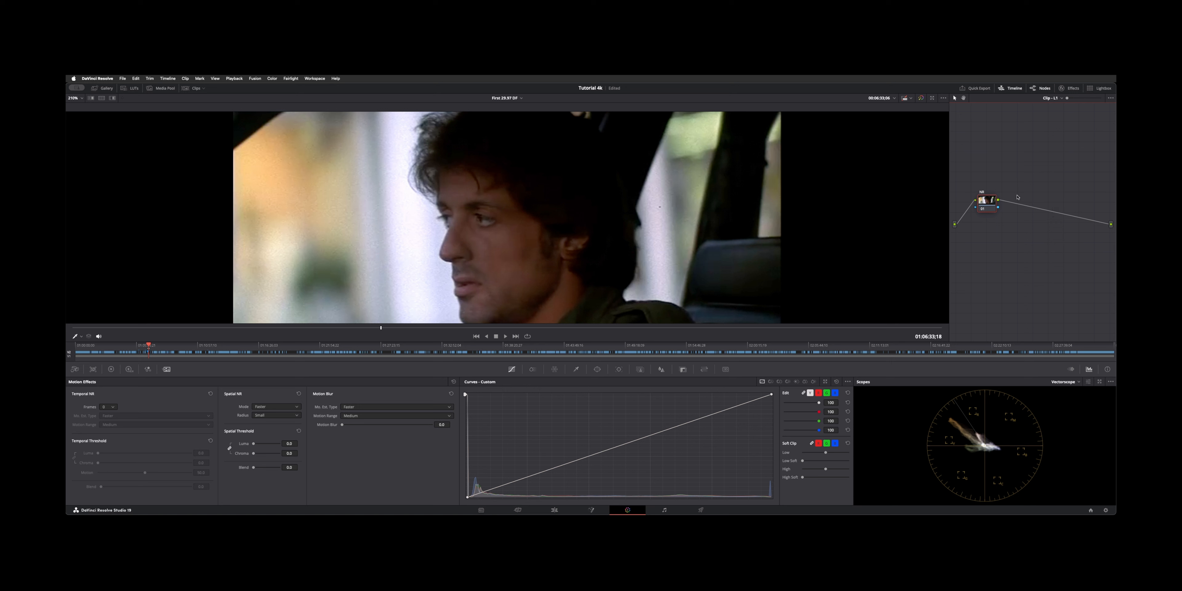
pyautogui.moveTo(990, 205)
pyautogui.mouseDown()
pyautogui.moveTo(1016, 200)
pyautogui.moveTo(983, 203)
pyautogui.mouseUp()
pyautogui.moveTo(987, 210)
pyautogui.mouseDown()
pyautogui.moveTo(994, 218)
pyautogui.moveTo(990, 208)
pyautogui.mouseUp()
pyautogui.moveTo(993, 208); pyautogui.dragTo(986, 215)
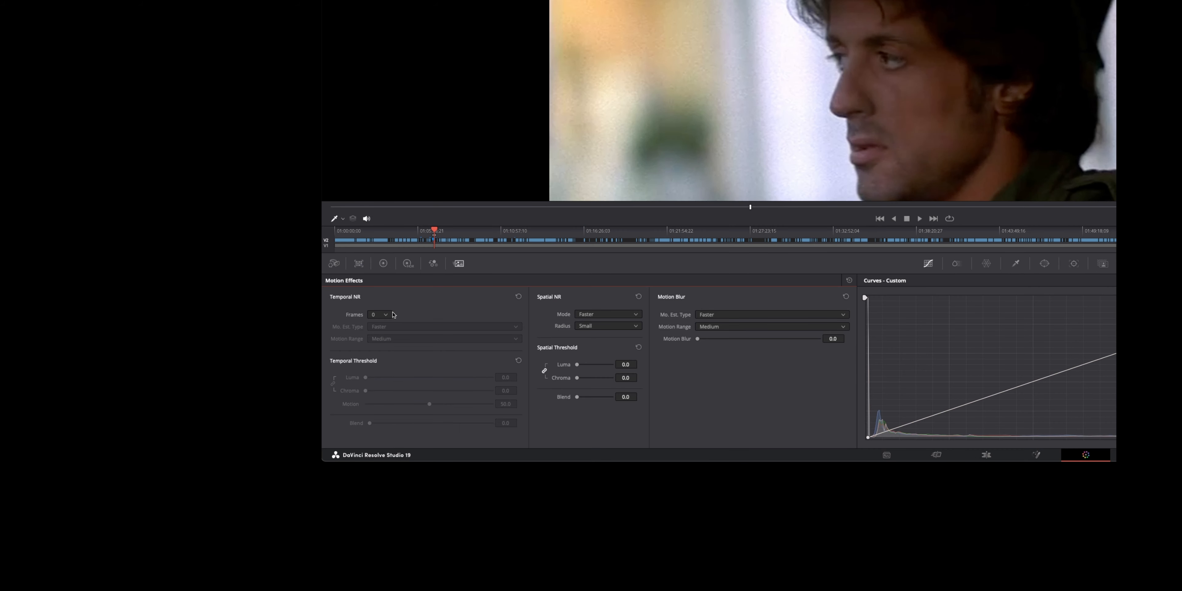
# Set temporal noise reduction to 2 frames, keeping the Faster motion estimation type and Medium motion range.
pyautogui.click(110, 408)
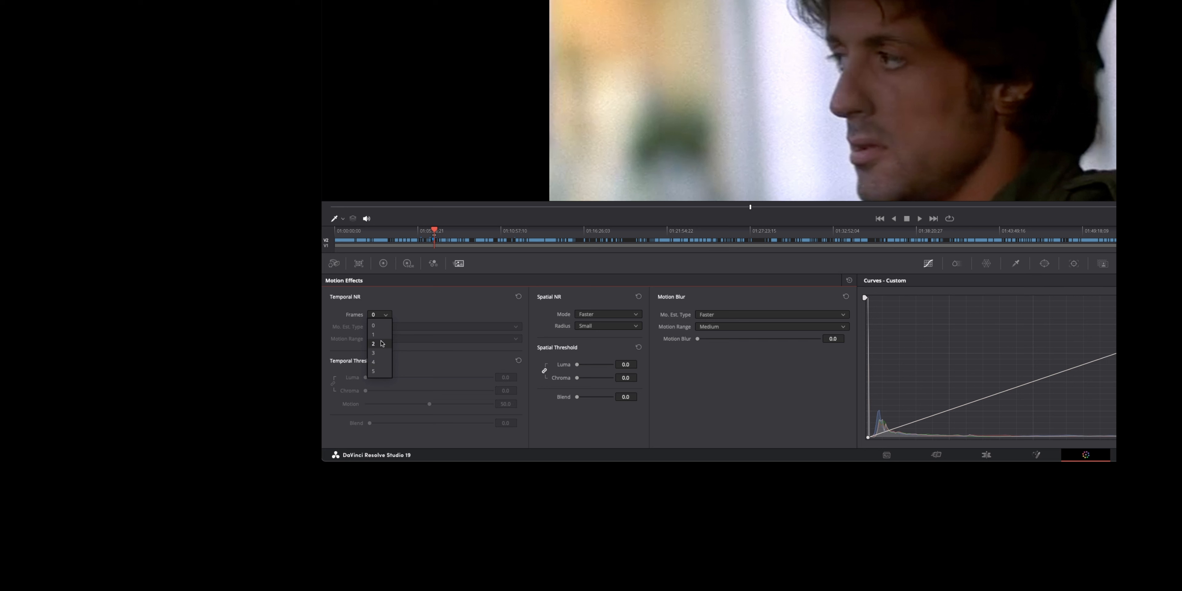
pyautogui.click(381, 343)
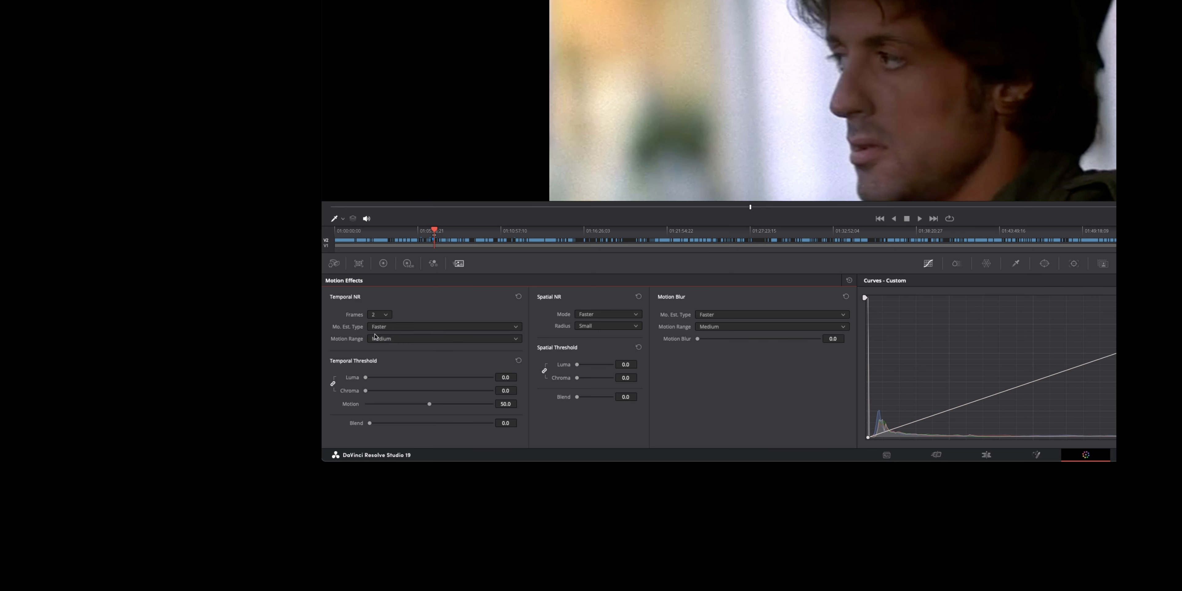
pyautogui.click(388, 327)
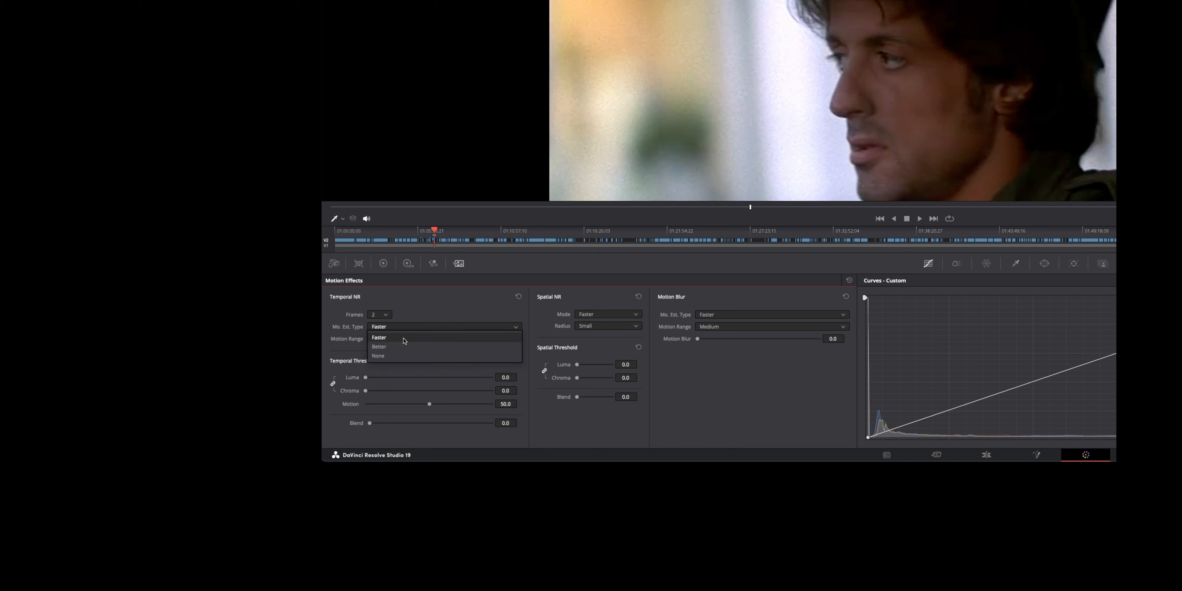
pyautogui.click(416, 315)
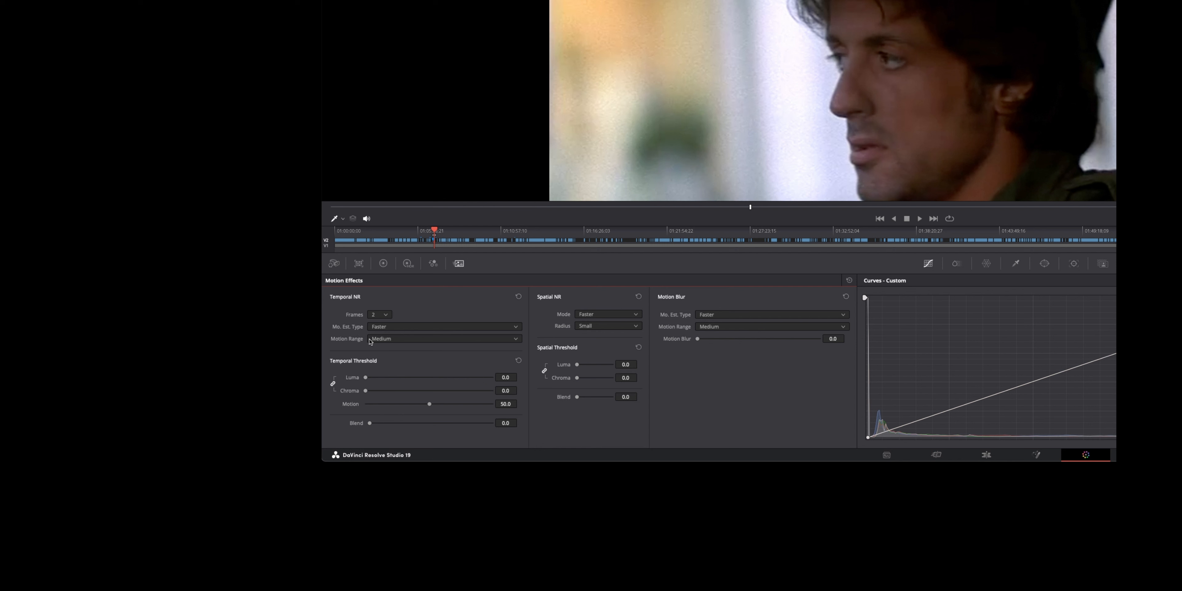
pyautogui.click(370, 340)
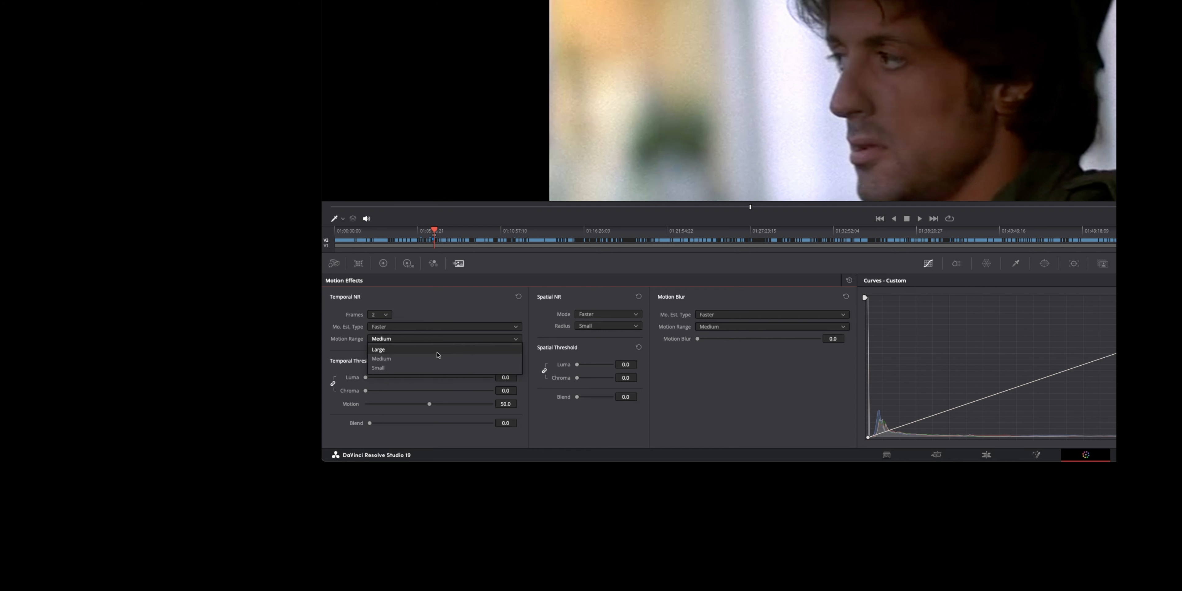
pyautogui.click(387, 321)
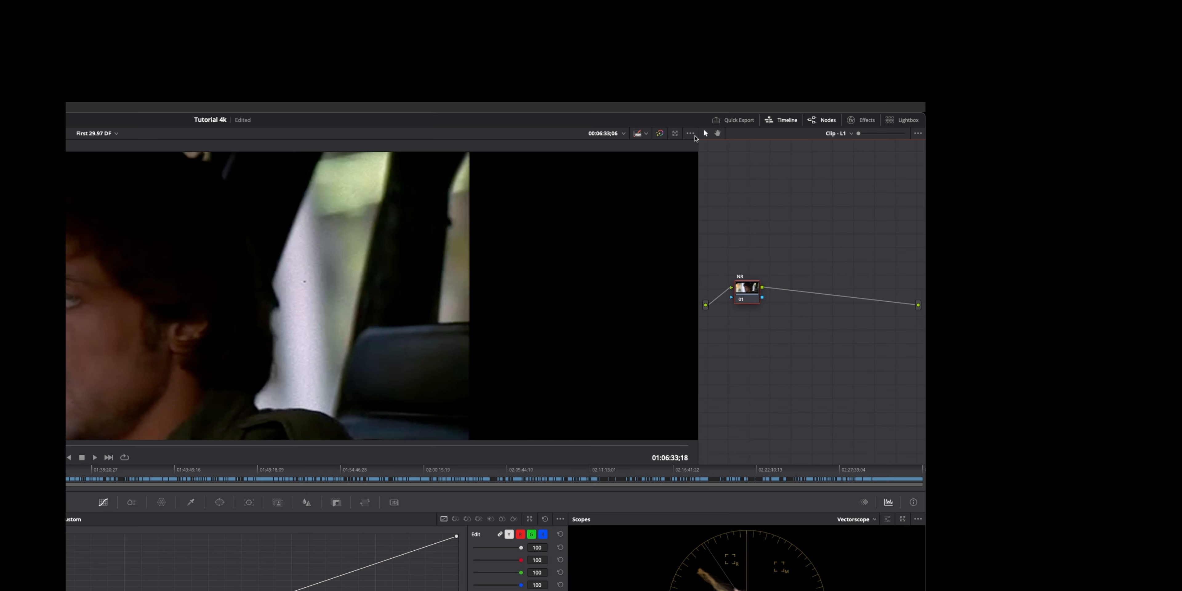
# Examine the grain in the red, green and blue channels separately, and return the viewer to RGB.
pyautogui.click(943, 99)
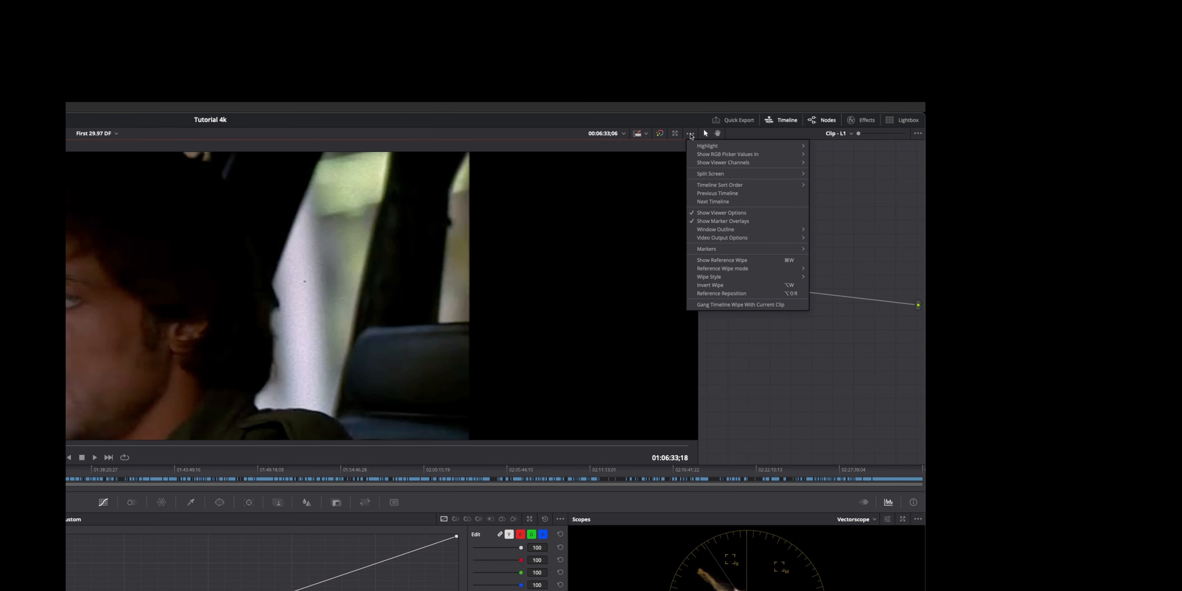
pyautogui.moveTo(786, 166)
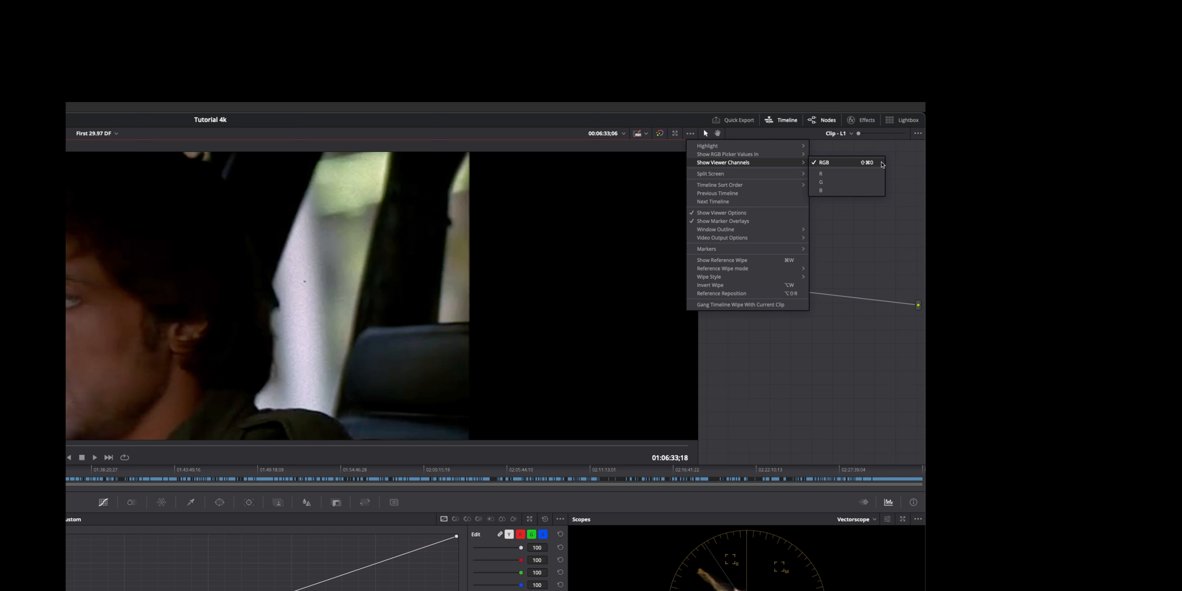
pyautogui.click(871, 174)
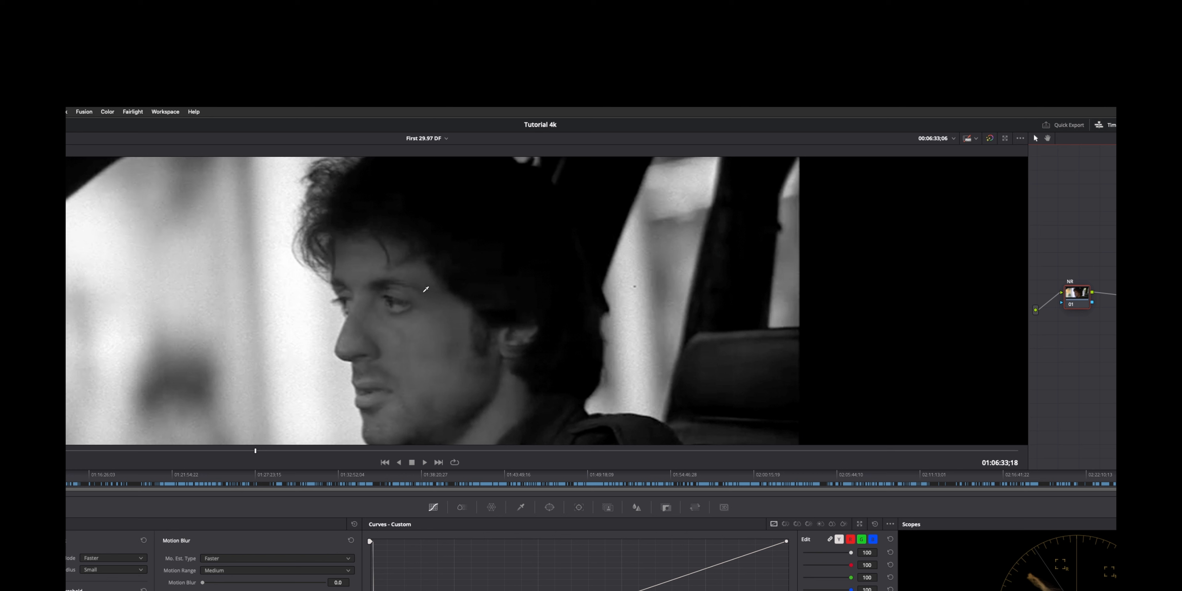
pyautogui.click(1020, 138)
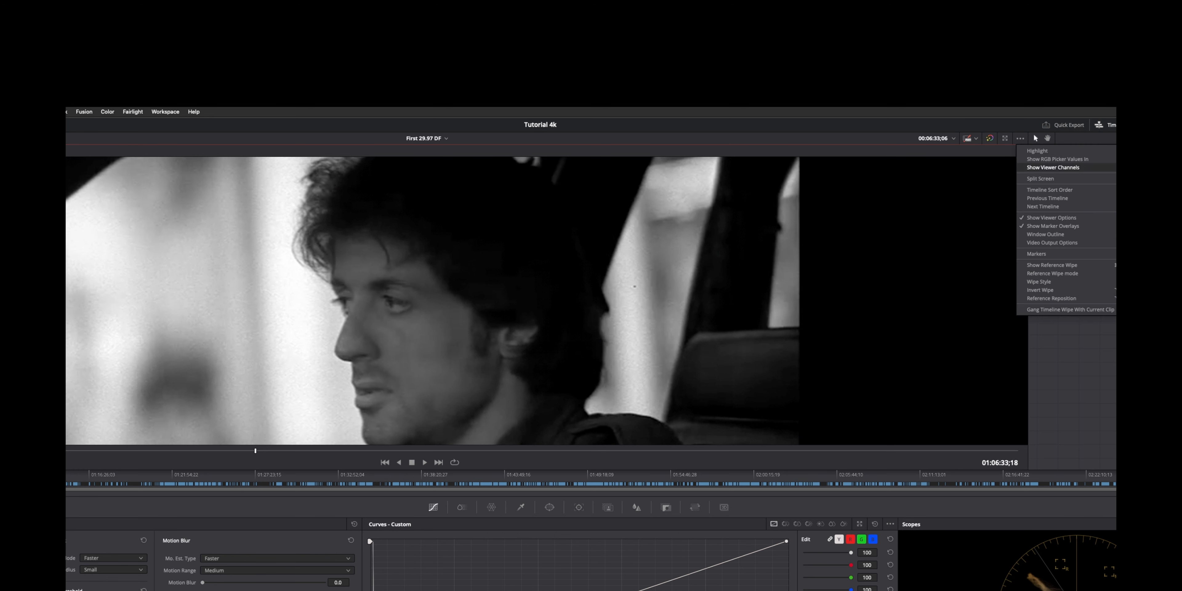
pyautogui.click(1179, 183)
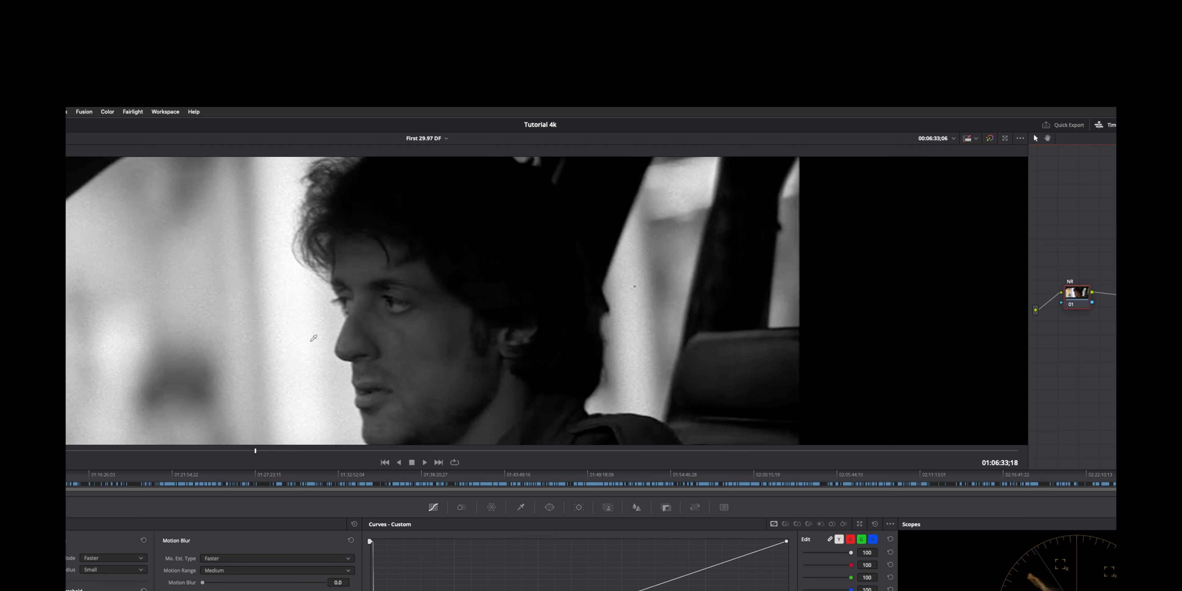
pyautogui.click(1019, 138)
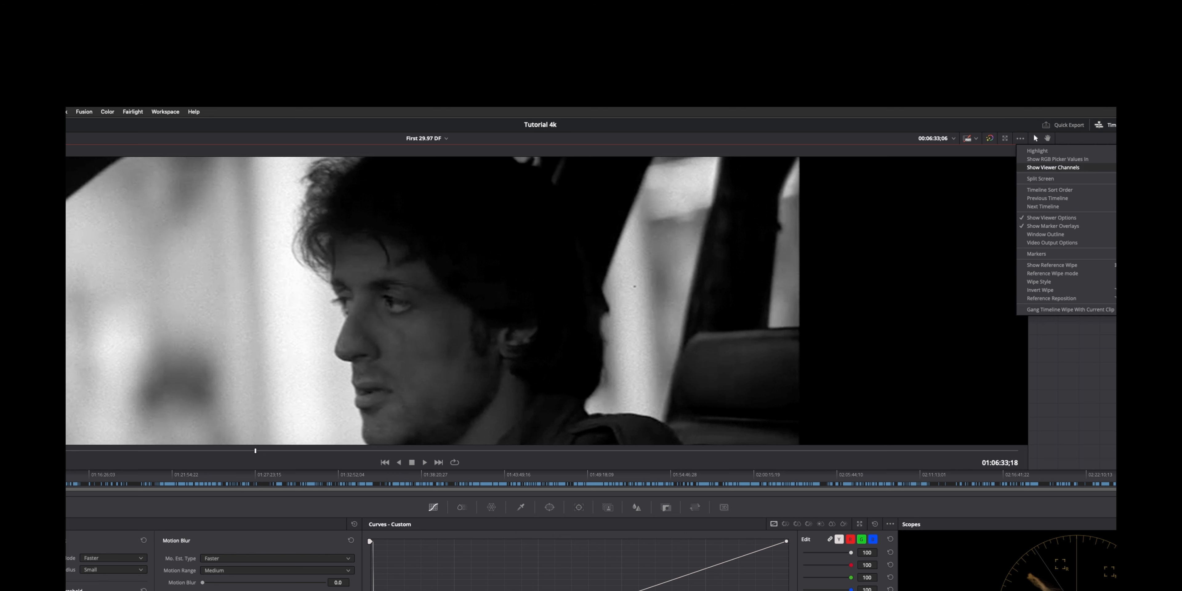
pyautogui.click(1179, 192)
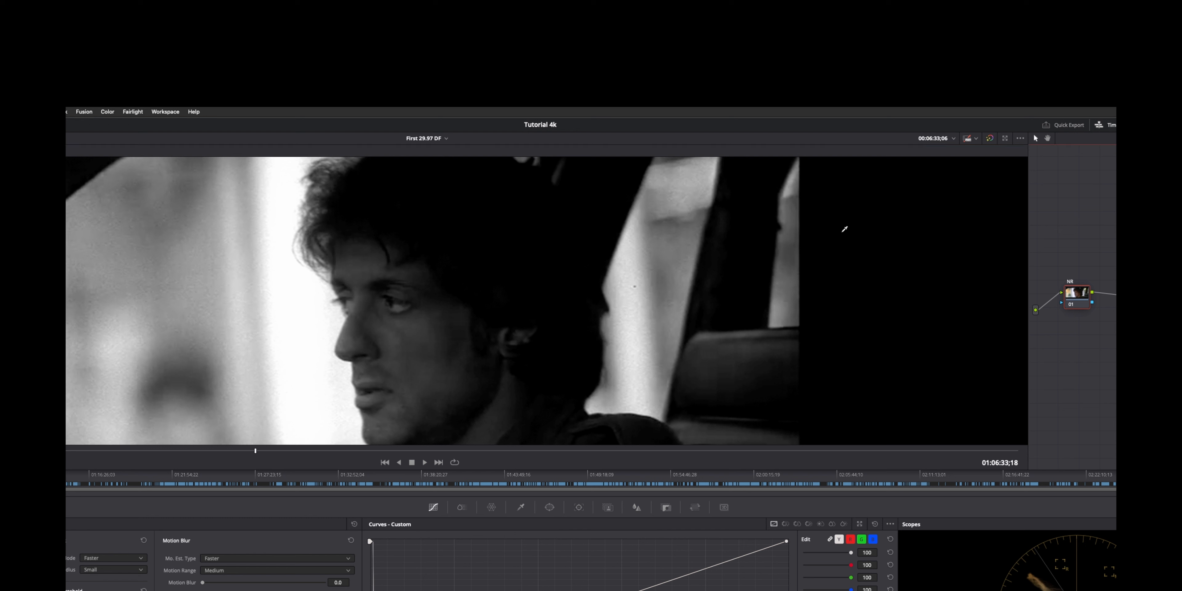
pyautogui.click(1019, 138)
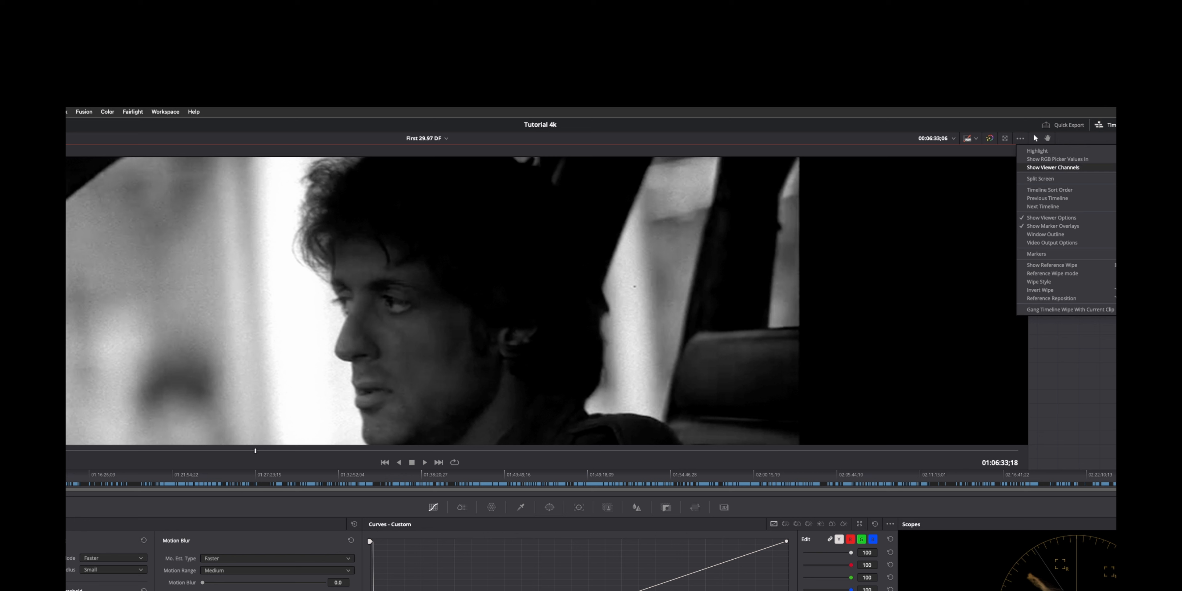
pyautogui.click(1152, 167)
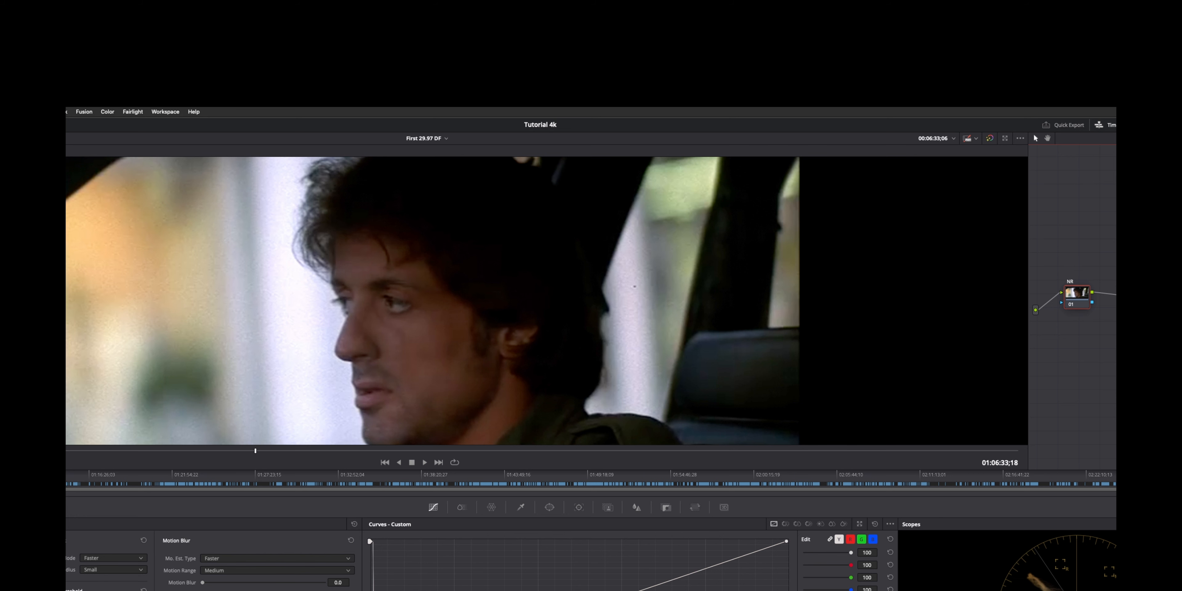
# Test the temporal luma and chroma thresholds linked at 100, return them to 0, and adjust each one separately.
pyautogui.moveTo(99, 453); pyautogui.dragTo(192, 455)
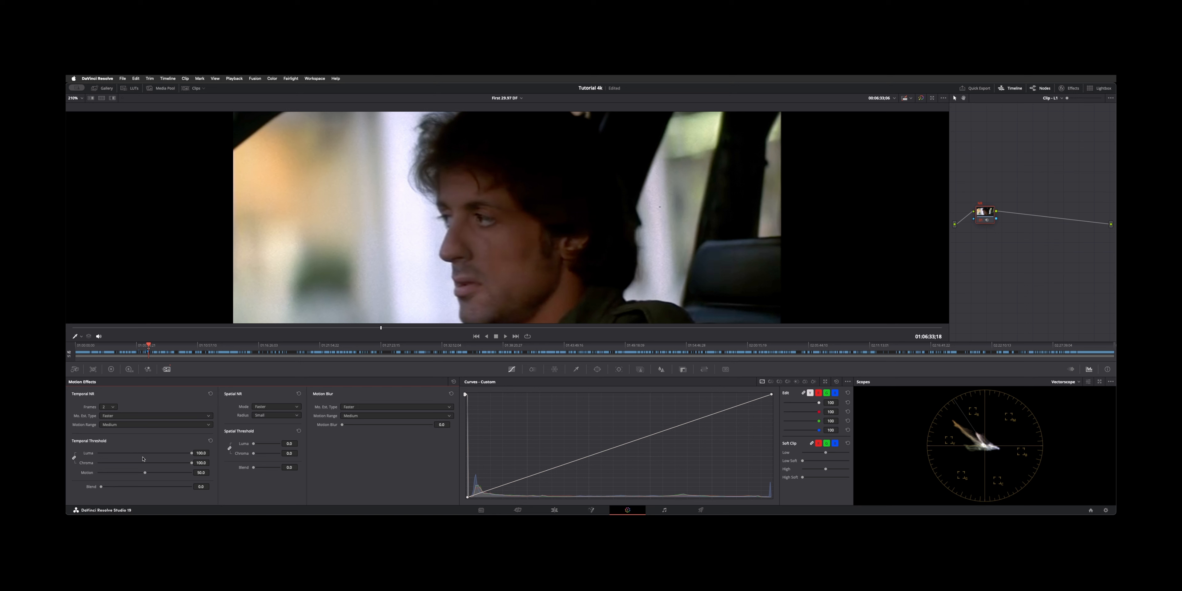
pyautogui.moveTo(147, 453); pyautogui.dragTo(88, 453)
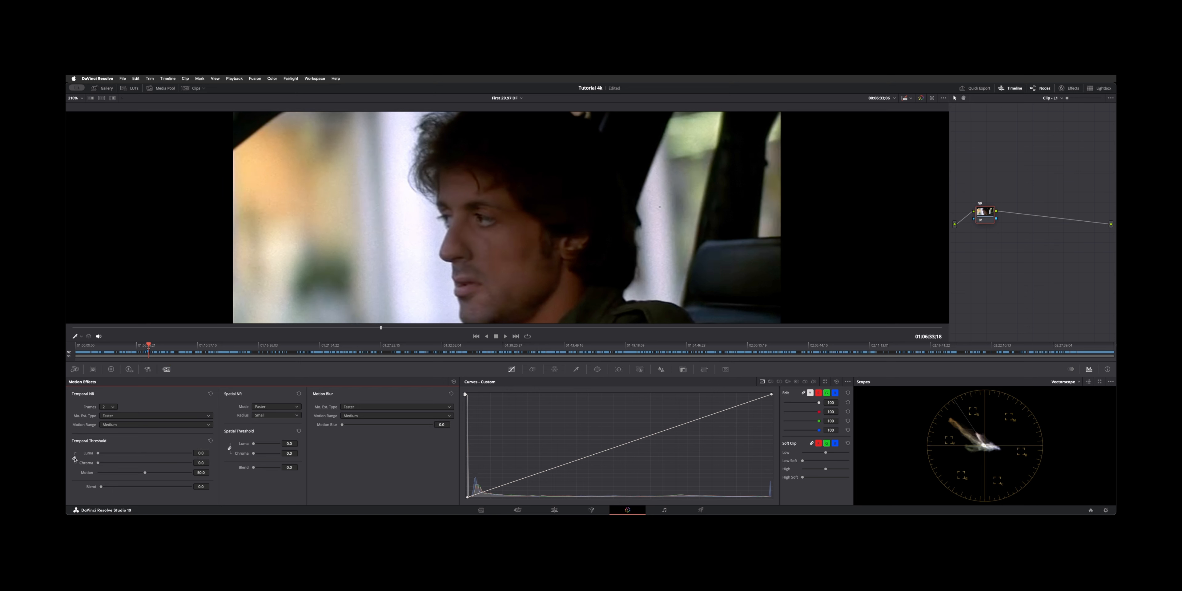
pyautogui.moveTo(98, 453); pyautogui.dragTo(125, 454)
pyautogui.moveTo(99, 463); pyautogui.dragTo(189, 464)
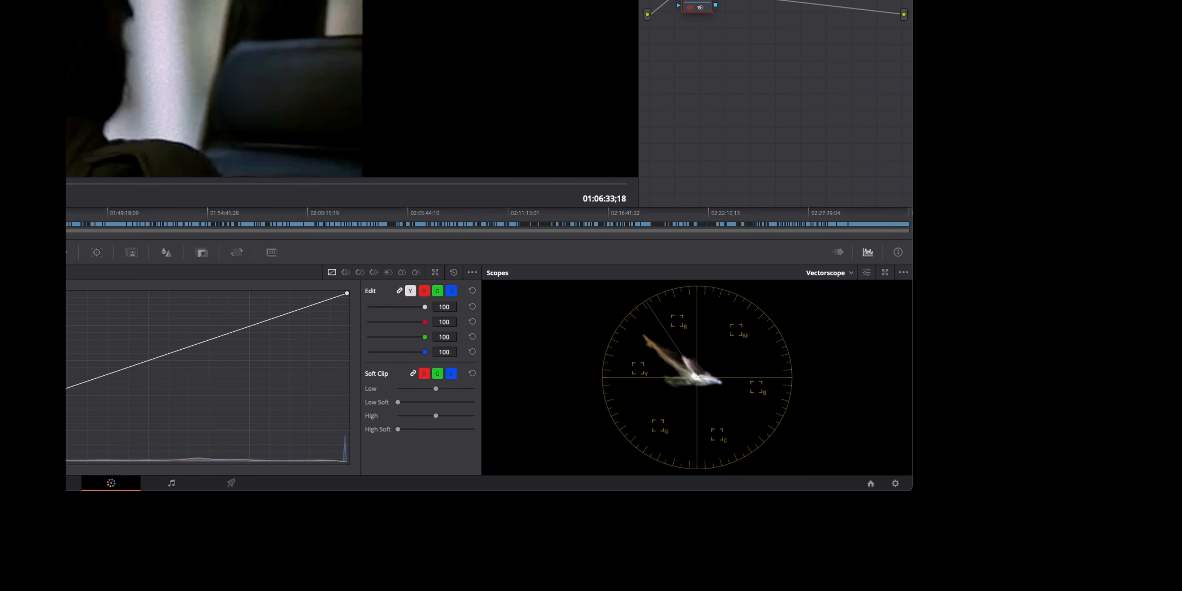
# Toggle the NR node off and on to compare the picture with and without temporal noise reduction.
pyautogui.press('super+d')
pyautogui.press('super+d')
pyautogui.press('super+d')
pyautogui.press('super+d')
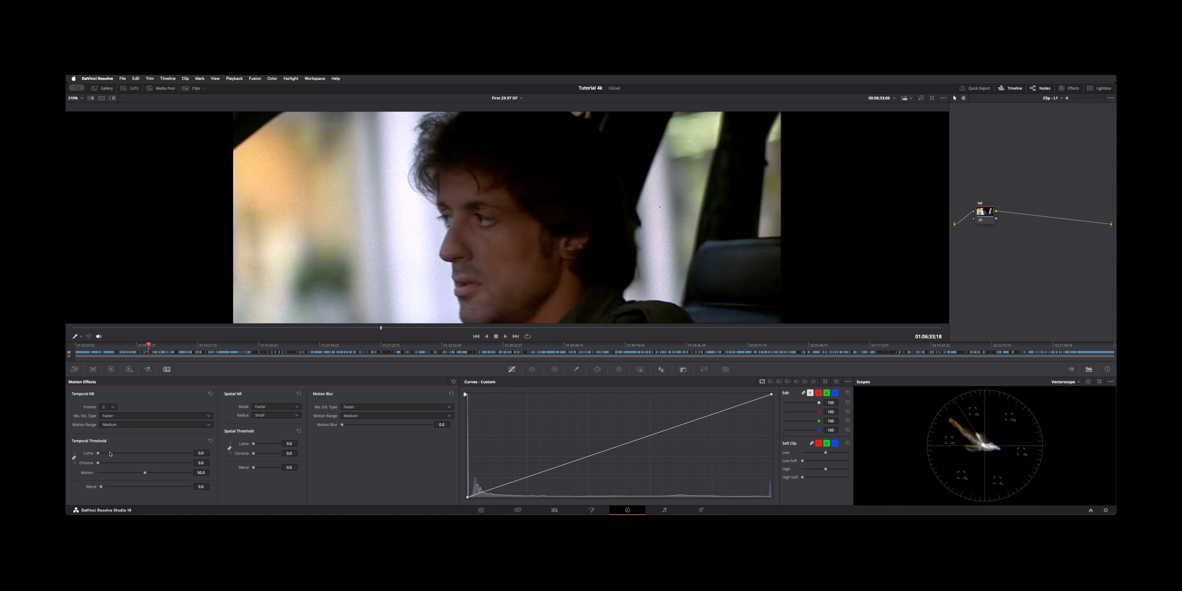
# Set the temporal luma and chroma thresholds to 100, and try the temporal blend at 100 before resetting it to 0.
pyautogui.moveTo(110, 454); pyautogui.dragTo(201, 461)
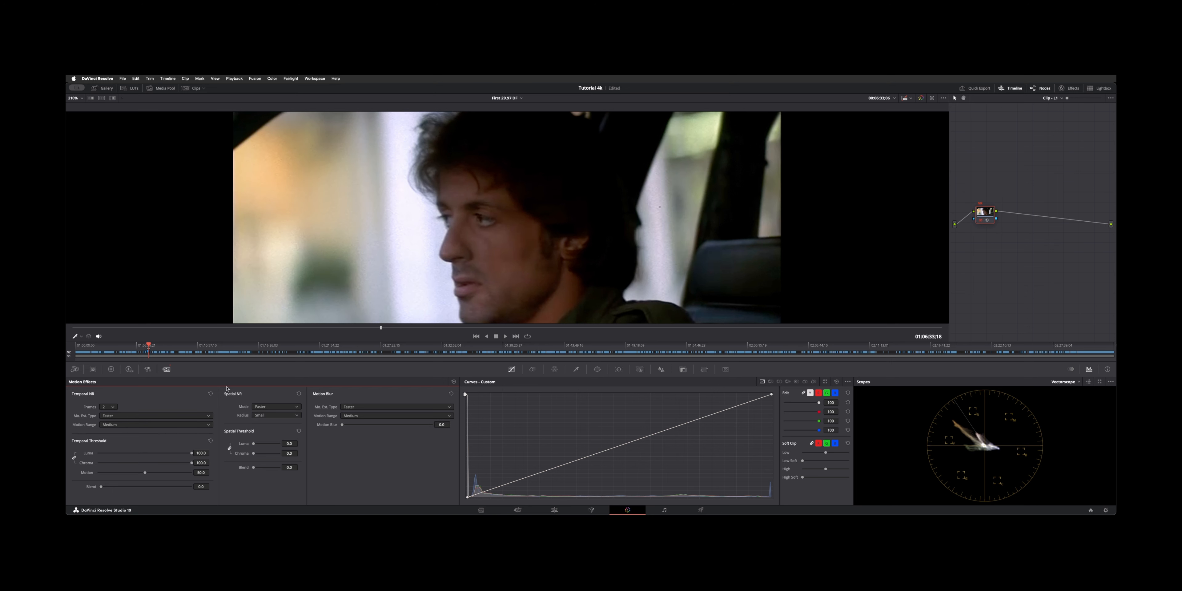
pyautogui.moveTo(101, 487); pyautogui.dragTo(194, 491)
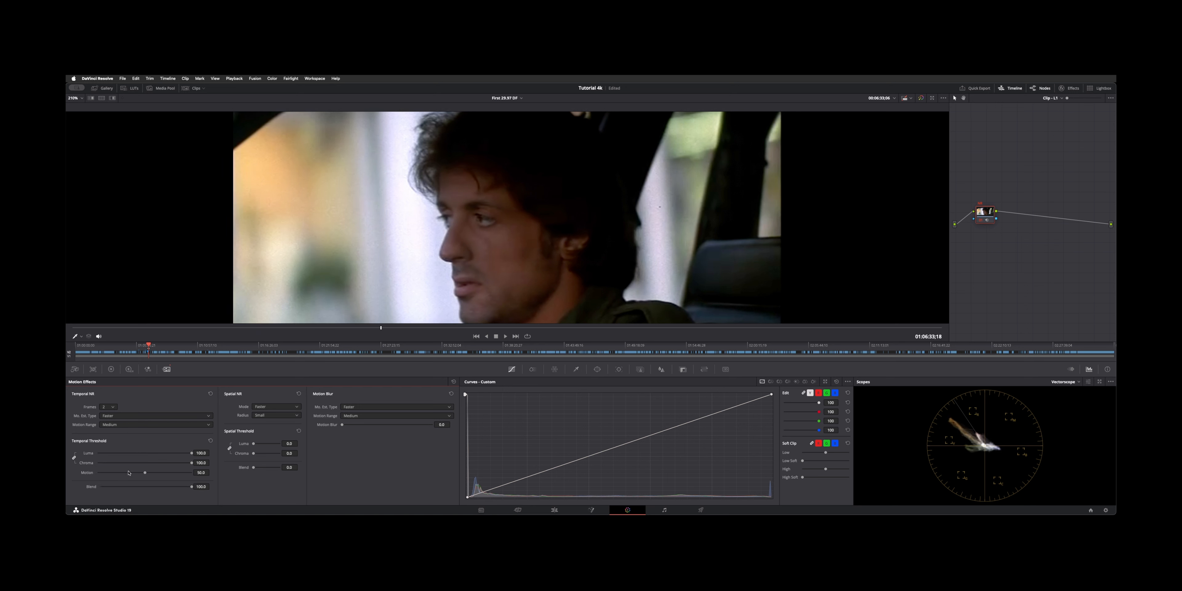
pyautogui.doubleClick(191, 487)
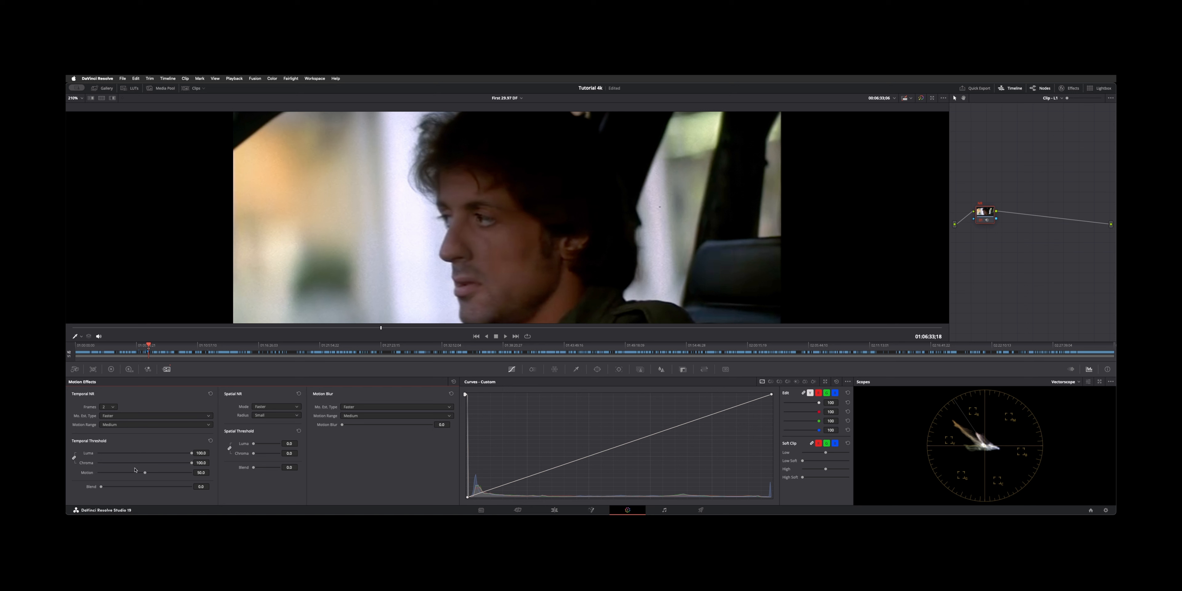
# Try a different temporal frame count, and reset the NR node's settings to their defaults.
pyautogui.click(113, 407)
pyautogui.click(108, 442)
pyautogui.click(112, 407)
pyautogui.click(109, 408)
pyautogui.rightClick(978, 215)
pyautogui.click(991, 220)
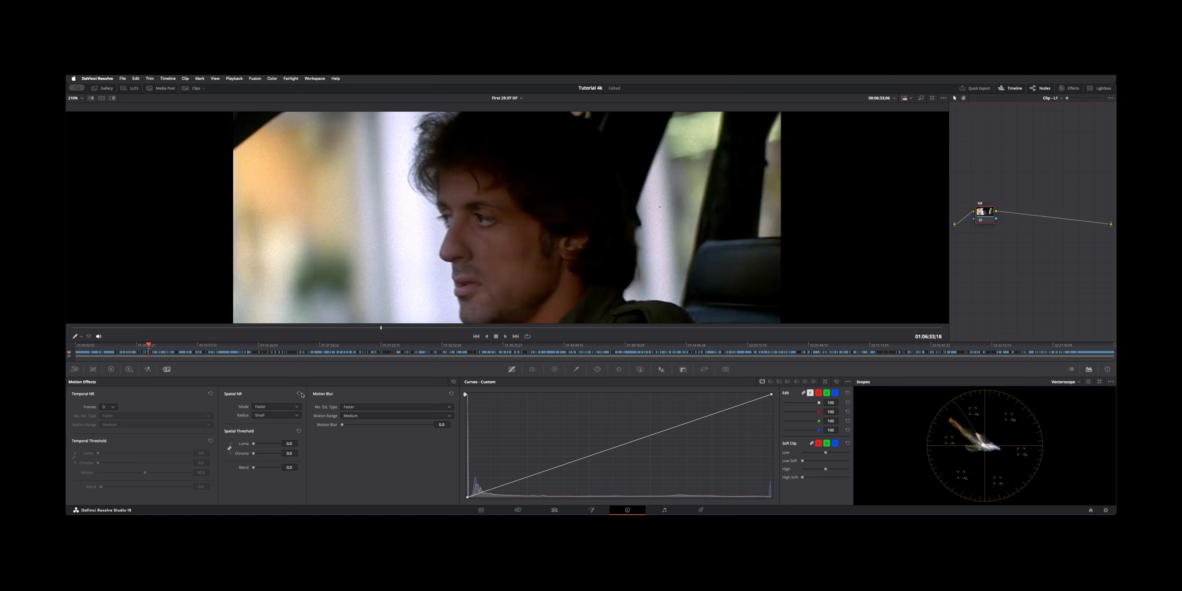
# Test Faster spatial noise reduction with luma and chroma thresholds at 100 against the disabled node, and reset the thresholds.
pyautogui.click(272, 406)
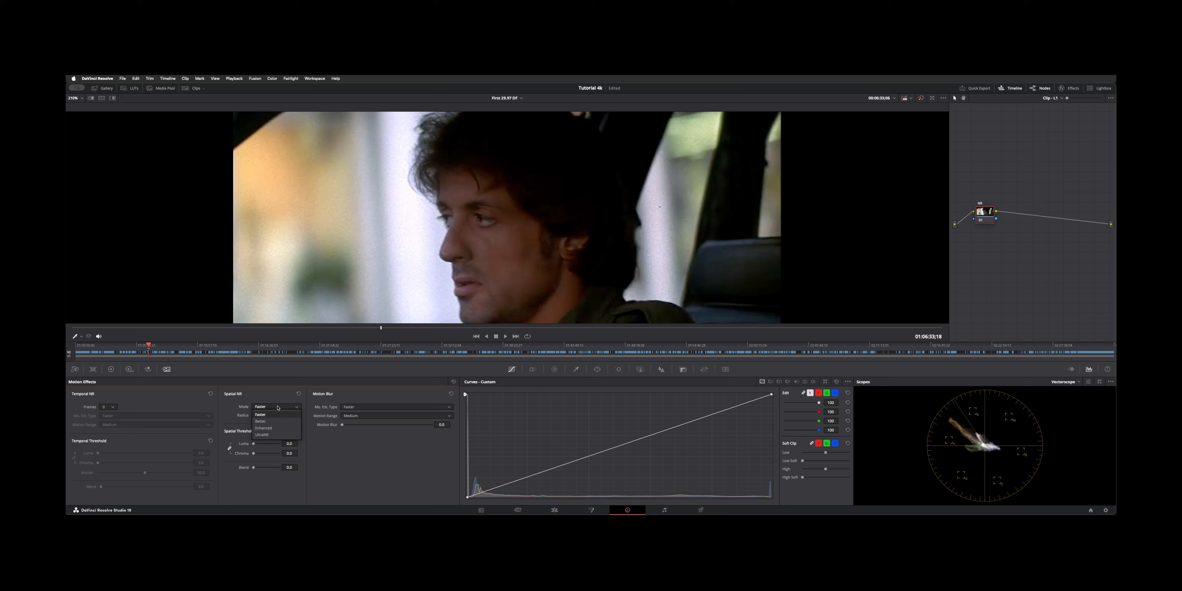
pyautogui.click(273, 416)
pyautogui.moveTo(253, 443); pyautogui.dragTo(281, 444)
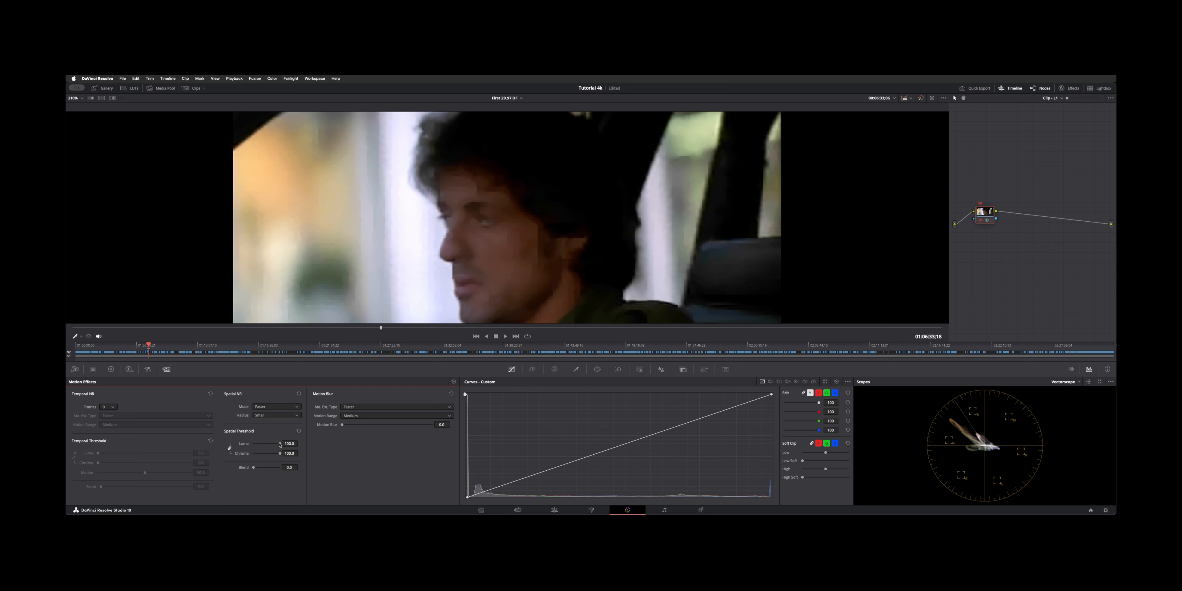
pyautogui.moveTo(278, 444); pyautogui.dragTo(244, 444)
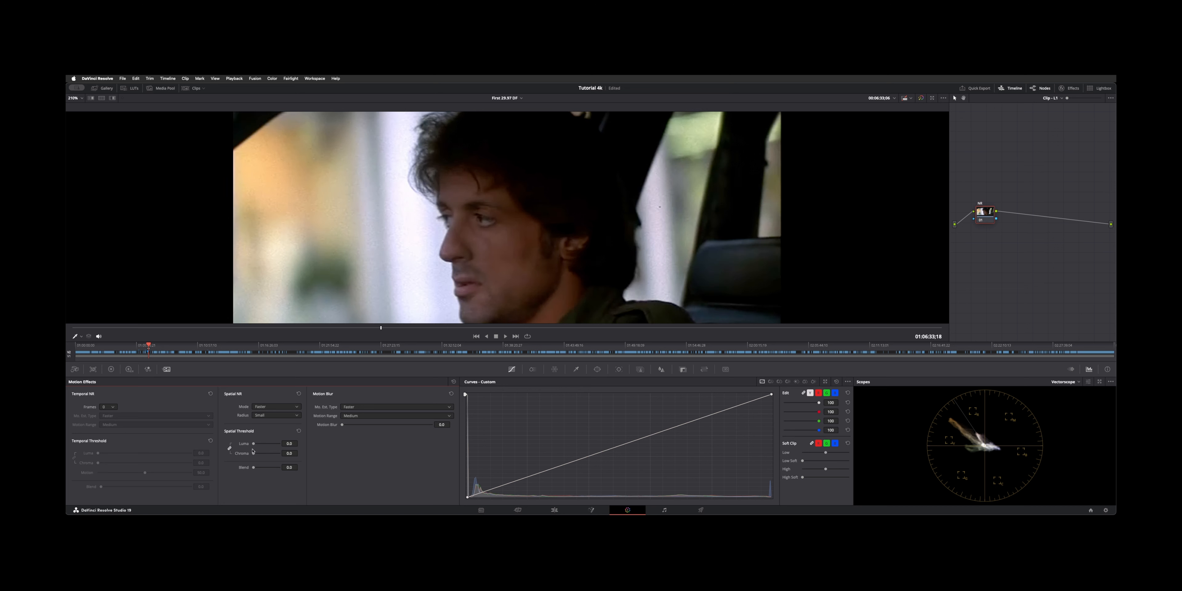
pyautogui.moveTo(253, 445); pyautogui.dragTo(281, 454)
pyautogui.press('super+d')
pyautogui.press('super+d')
pyautogui.click(298, 431)
# Set spatial noise reduction to Better mode with a Medium radius, and luma and chroma thresholds of 54.
pyautogui.click(283, 406)
pyautogui.click(282, 420)
pyautogui.moveTo(253, 443); pyautogui.dragTo(280, 445)
pyautogui.click(273, 415)
pyautogui.click(308, 434)
pyautogui.click(281, 417)
pyautogui.click(277, 429)
pyautogui.click(270, 443)
pyautogui.moveTo(286, 445)
pyautogui.mouseDown()
pyautogui.moveTo(246, 442)
pyautogui.moveTo(283, 443)
pyautogui.mouseUp()
pyautogui.click(268, 443)
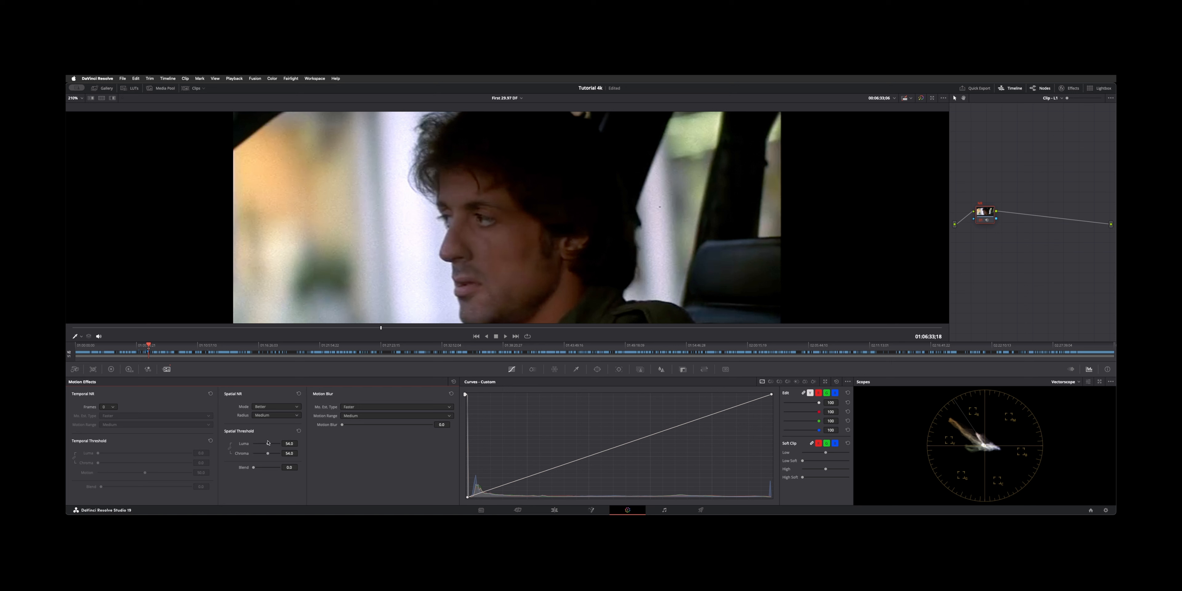
# Try other radius sizes for the Better spatial mode while varying the linked luma and chroma thresholds.
pyautogui.click(275, 415)
pyautogui.click(270, 435)
pyautogui.moveTo(268, 443); pyautogui.dragTo(279, 417)
pyautogui.click(274, 415)
pyautogui.click(274, 421)
pyautogui.moveTo(268, 444); pyautogui.dragTo(275, 443)
# Reset the spatial noise reduction settings and switch the mode to UltraNR.
pyautogui.click(298, 394)
pyautogui.click(293, 406)
pyautogui.click(270, 437)
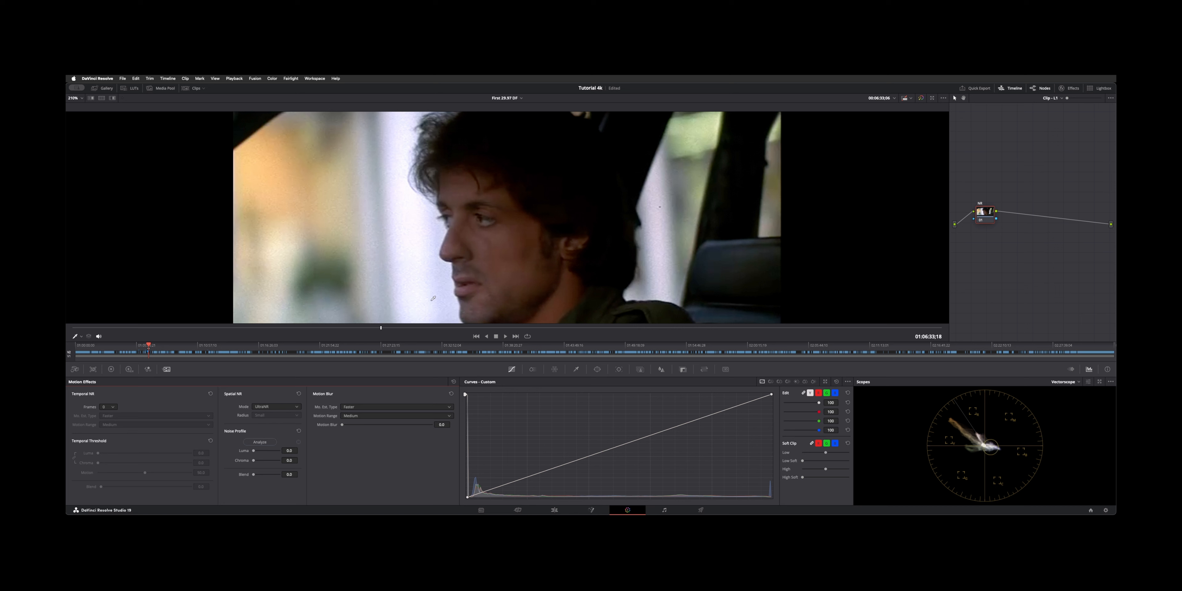
# Analyze the UltraNR noise profile, reset it and analyze again, trying the sample patch over the face and the bright background.
pyautogui.click(255, 442)
pyautogui.moveTo(504, 271); pyautogui.dragTo(337, 224)
pyautogui.click(299, 430)
pyautogui.click(260, 442)
pyautogui.moveTo(509, 274); pyautogui.dragTo(496, 248)
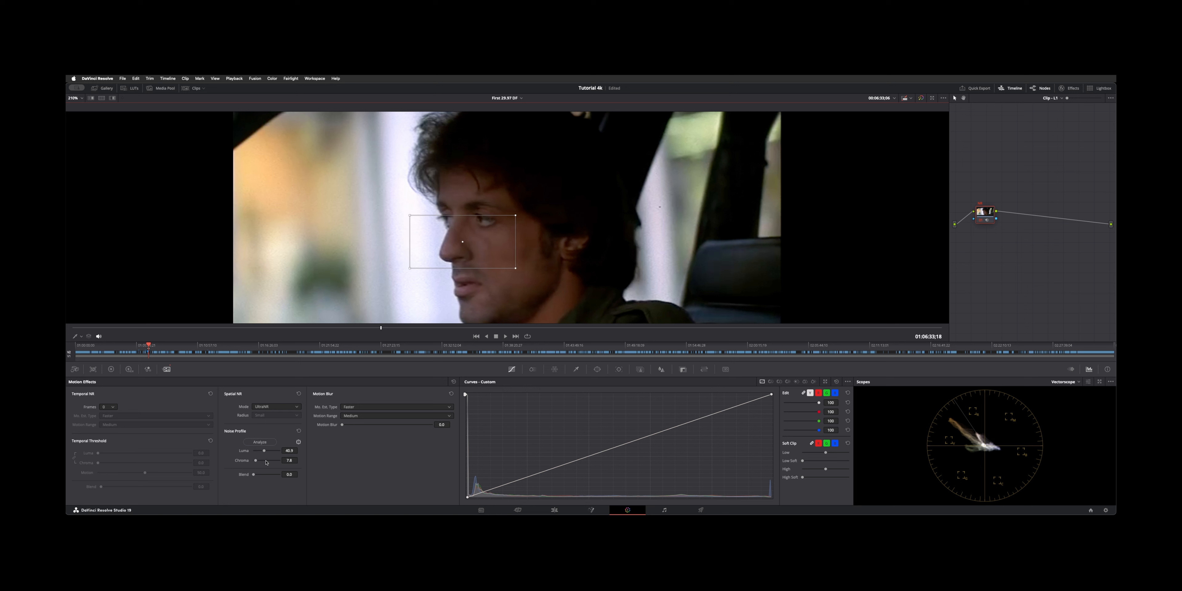
pyautogui.moveTo(487, 240); pyautogui.dragTo(402, 229)
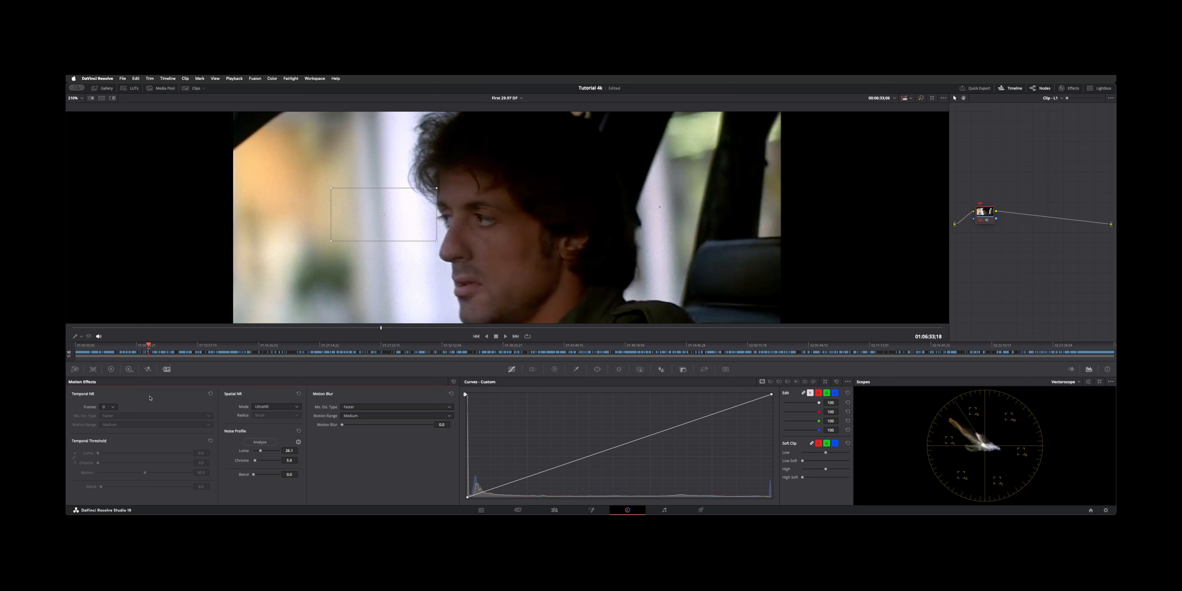
# Reset the spatial noise reduction settings and clear the NR node's entire grade.
pyautogui.click(299, 394)
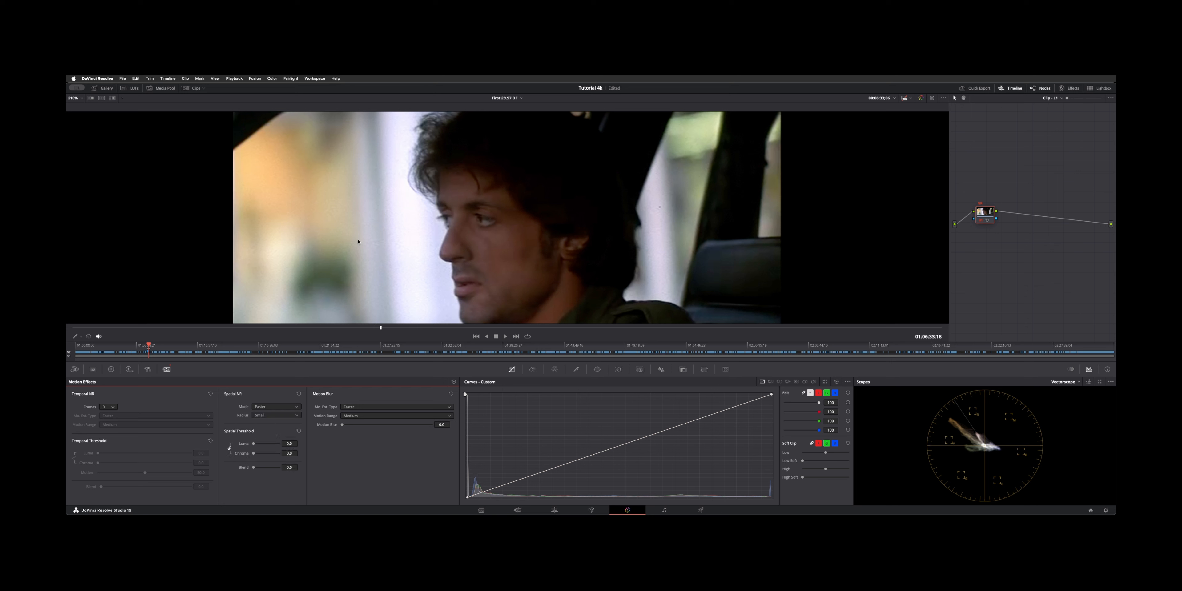
pyautogui.rightClick(988, 211)
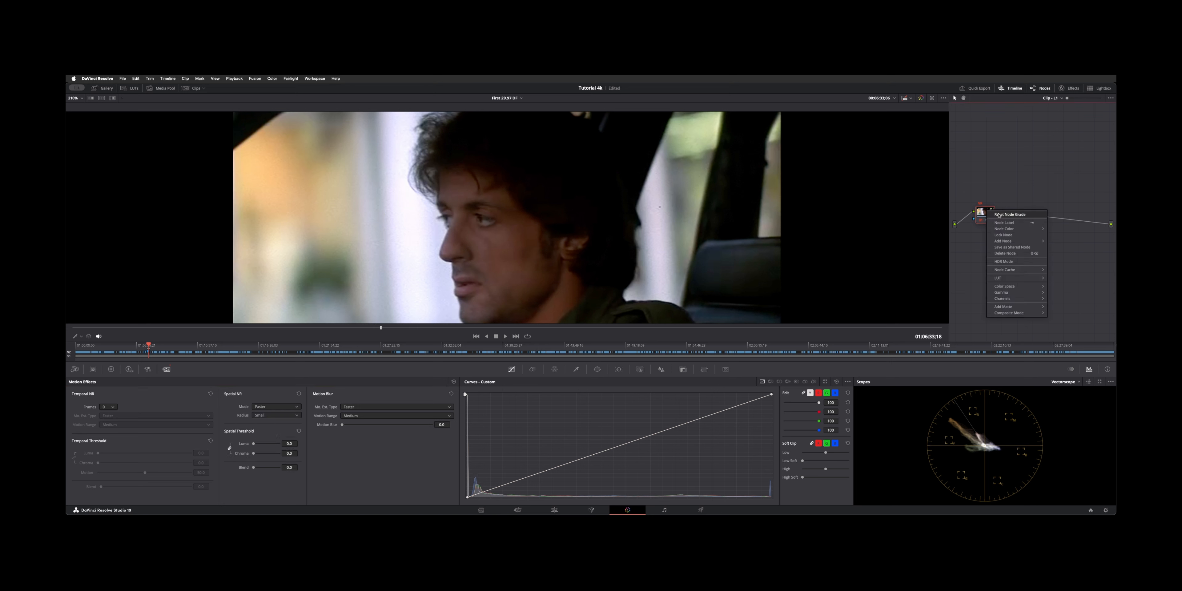
pyautogui.click(998, 214)
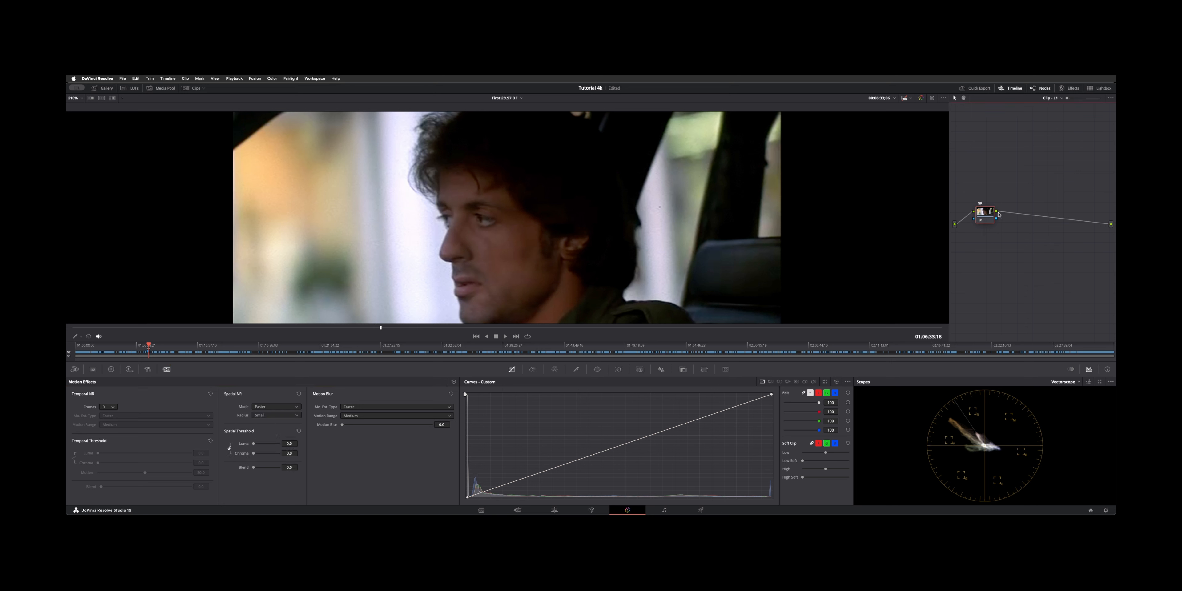
# Add motion blur of 22 with the Better estimation type, play the clip from its start, and set the motion range to Small.
pyautogui.click(359, 407)
pyautogui.click(361, 421)
pyautogui.moveTo(343, 425); pyautogui.dragTo(362, 425)
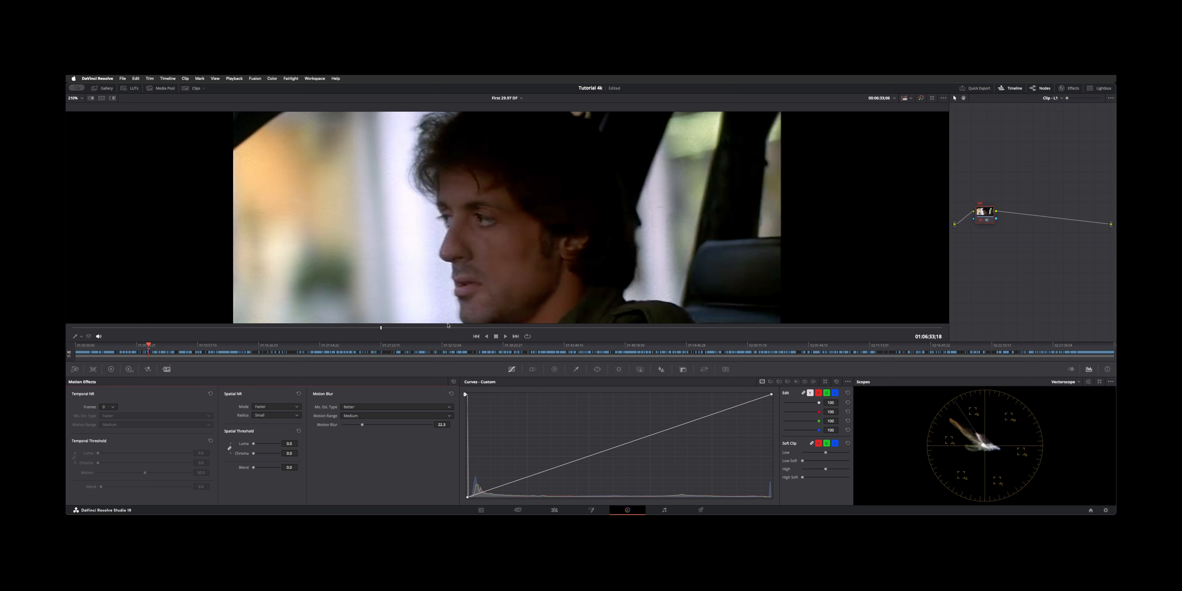
pyautogui.click(478, 335)
pyautogui.click(516, 336)
pyautogui.press('space')
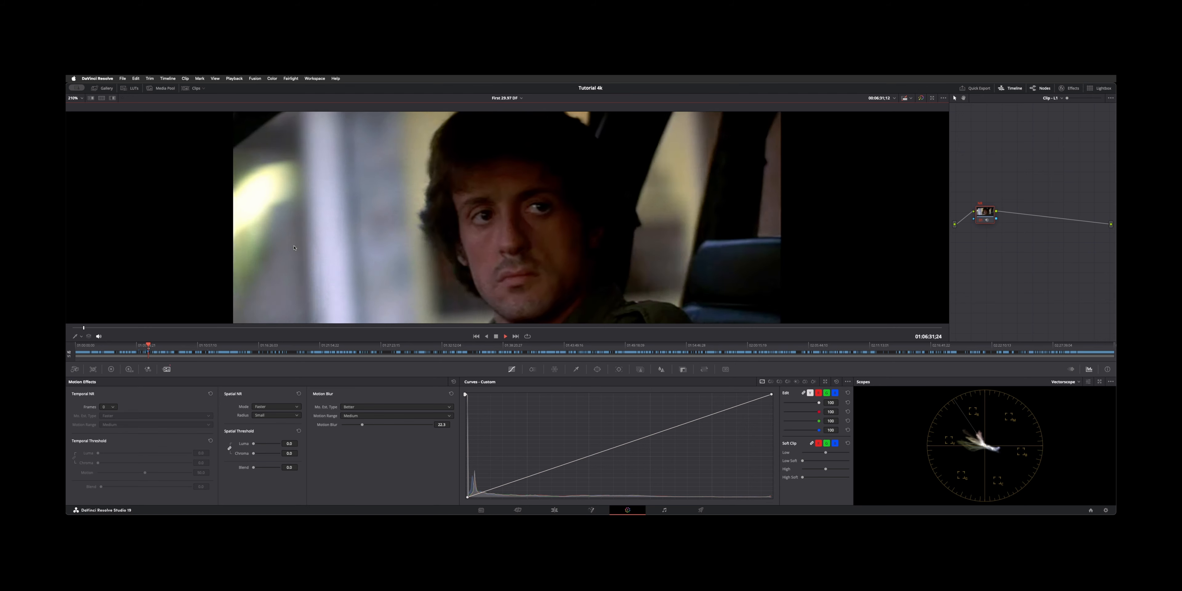
pyautogui.press('space')
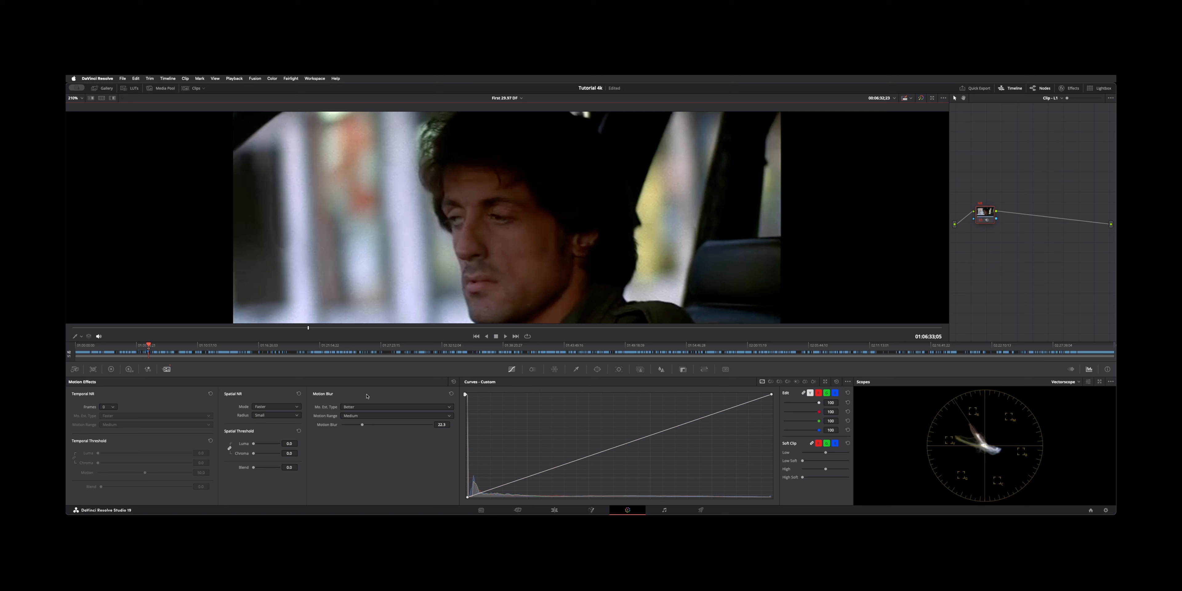
pyautogui.click(356, 416)
pyautogui.click(355, 438)
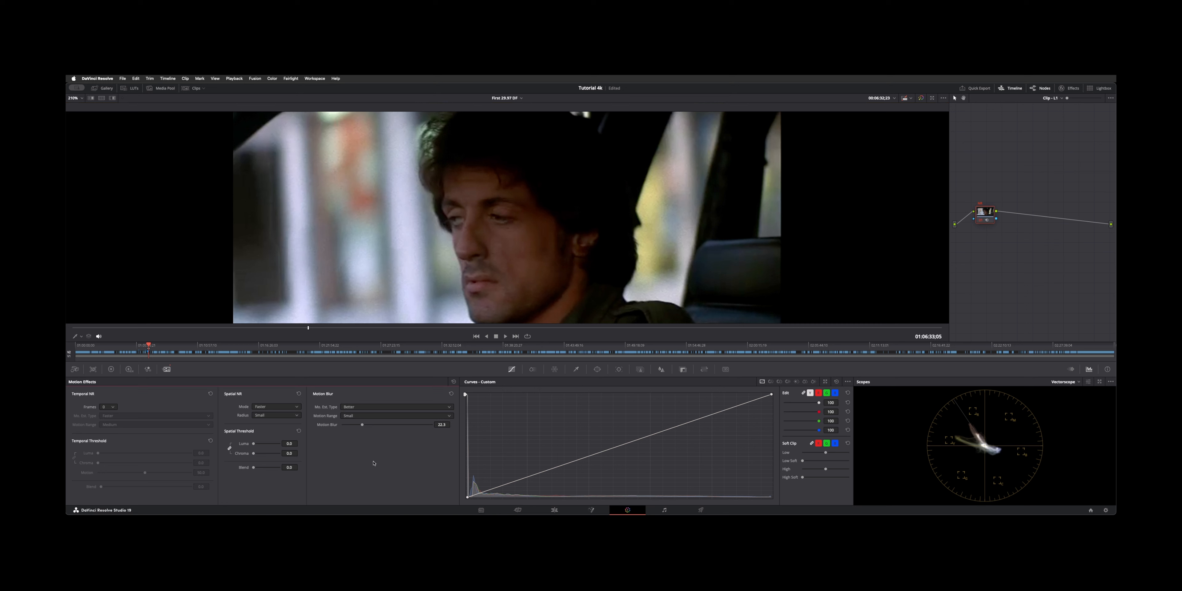
# Try Better spatial noise reduction with a Small radius and linked luma and chroma thresholds of about 17, and play the clip.
pyautogui.click(259, 410)
pyautogui.click(267, 416)
pyautogui.moveTo(254, 443); pyautogui.dragTo(258, 443)
pyautogui.press('space')
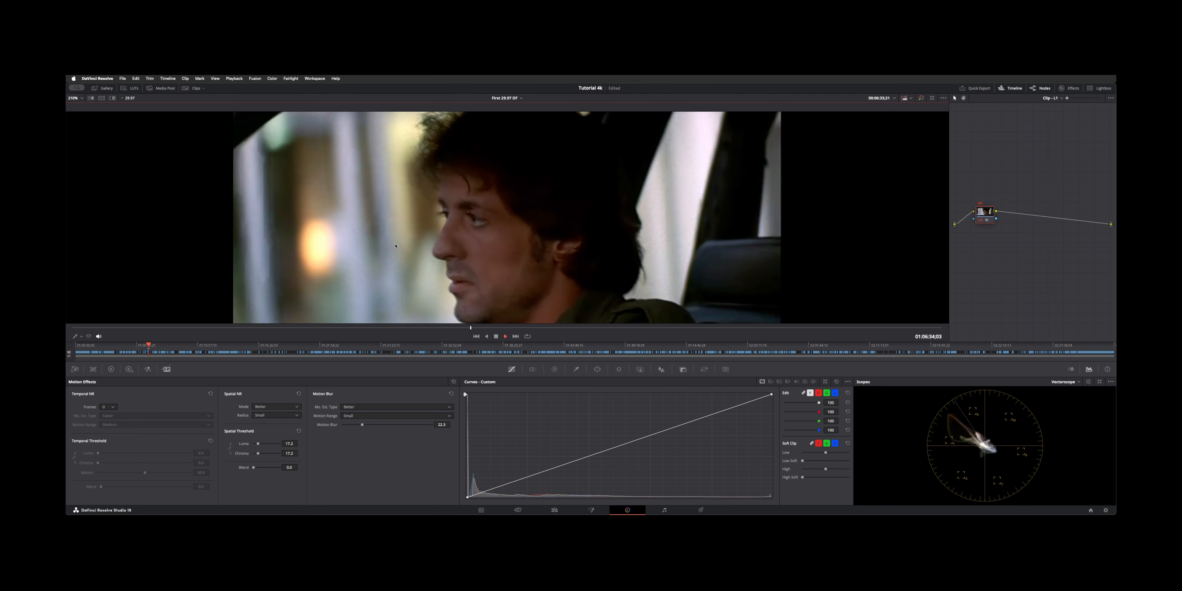
pyautogui.press('space')
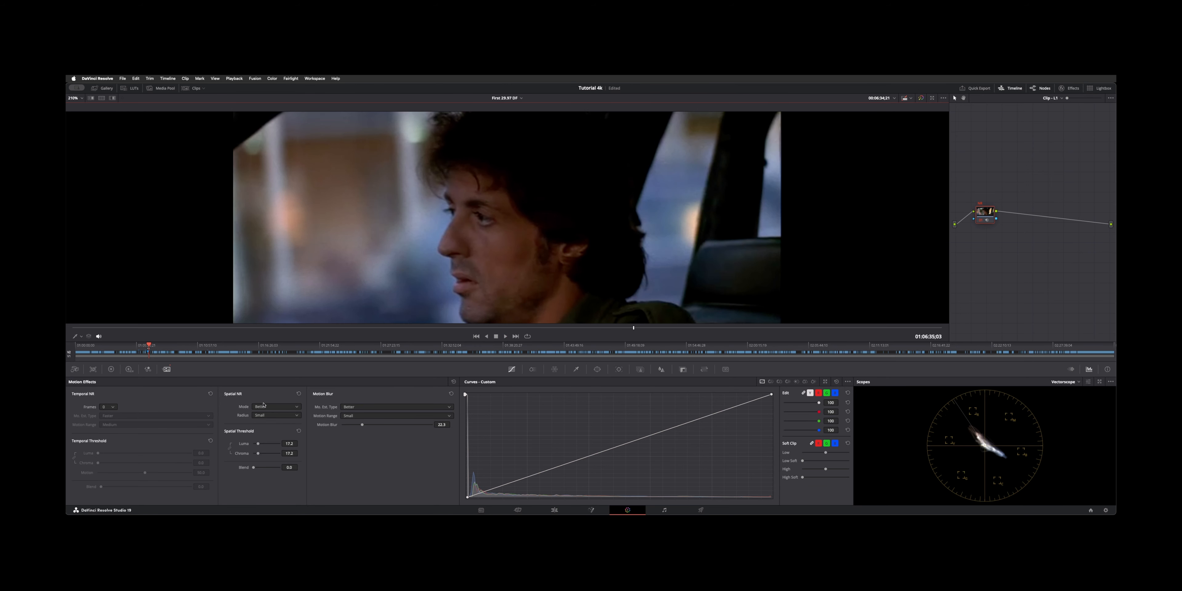
# Switch spatial noise reduction to UltraNR, analyze the noise profile with an enlarged sample patch over the blurred background, and hide the patch overlay.
pyautogui.click(263, 407)
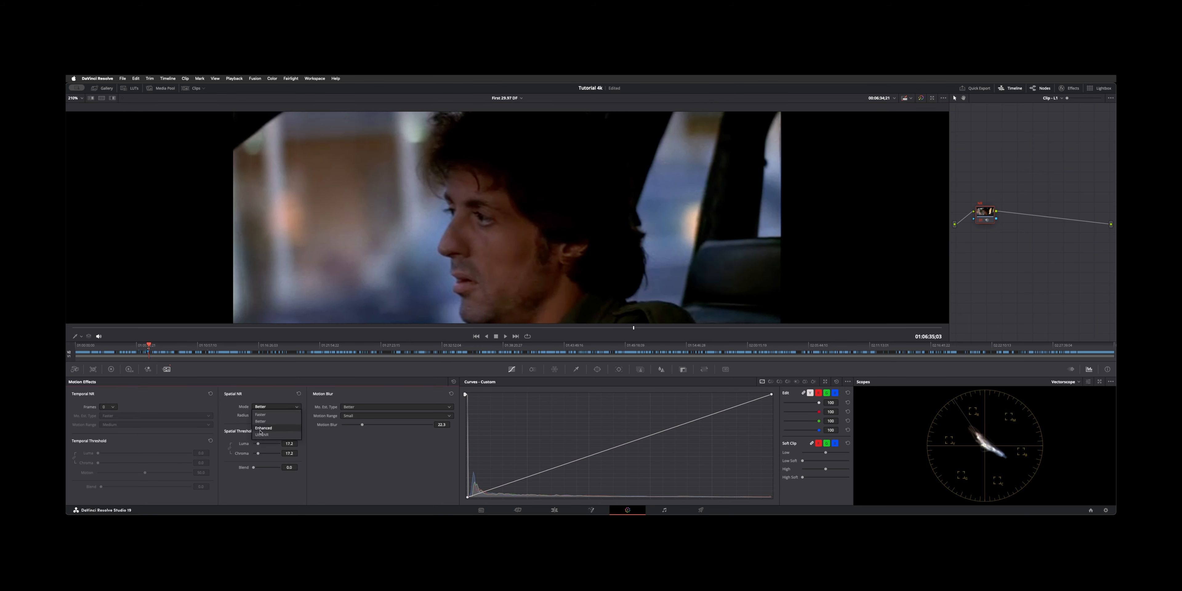
pyautogui.click(266, 437)
pyautogui.click(260, 442)
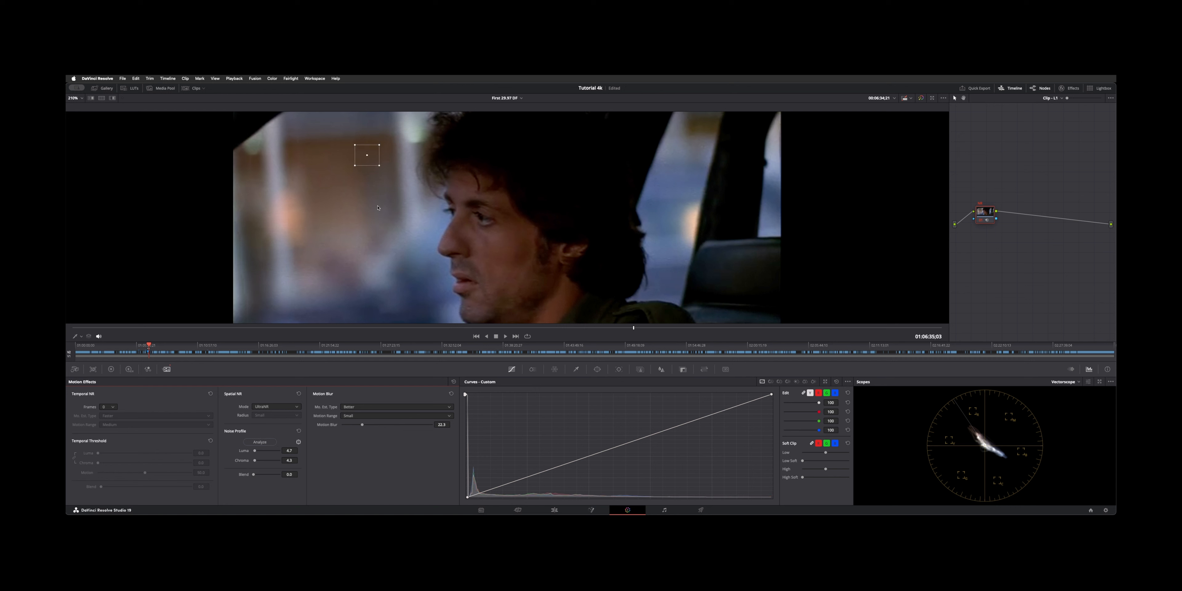
pyautogui.moveTo(367, 154); pyautogui.dragTo(336, 226)
pyautogui.moveTo(311, 209); pyautogui.dragTo(369, 230)
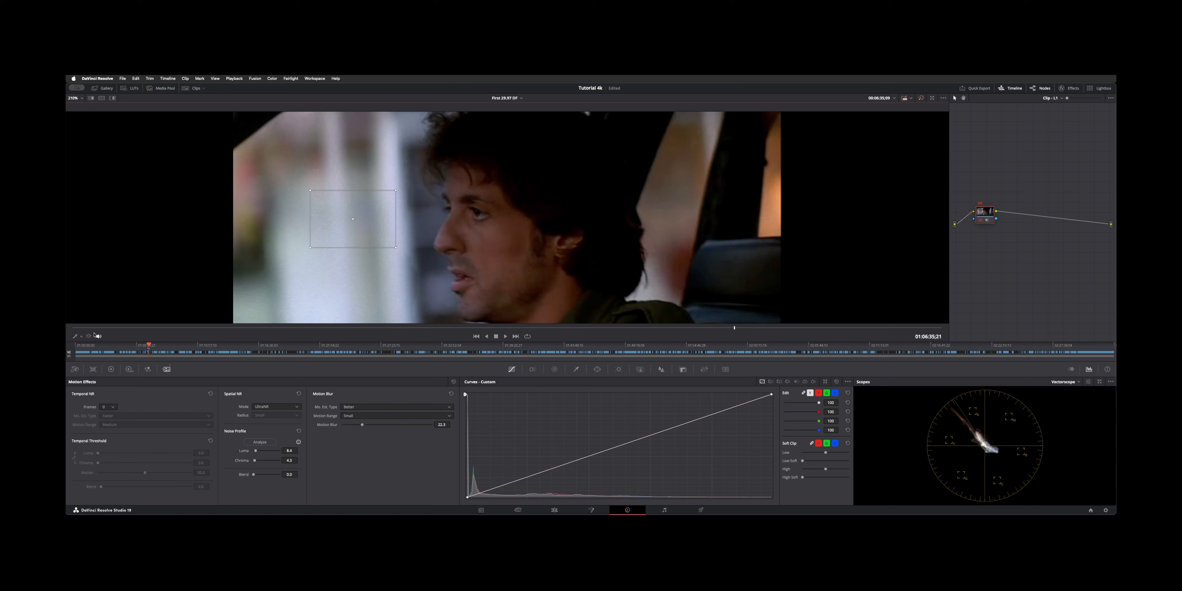
pyautogui.click(81, 336)
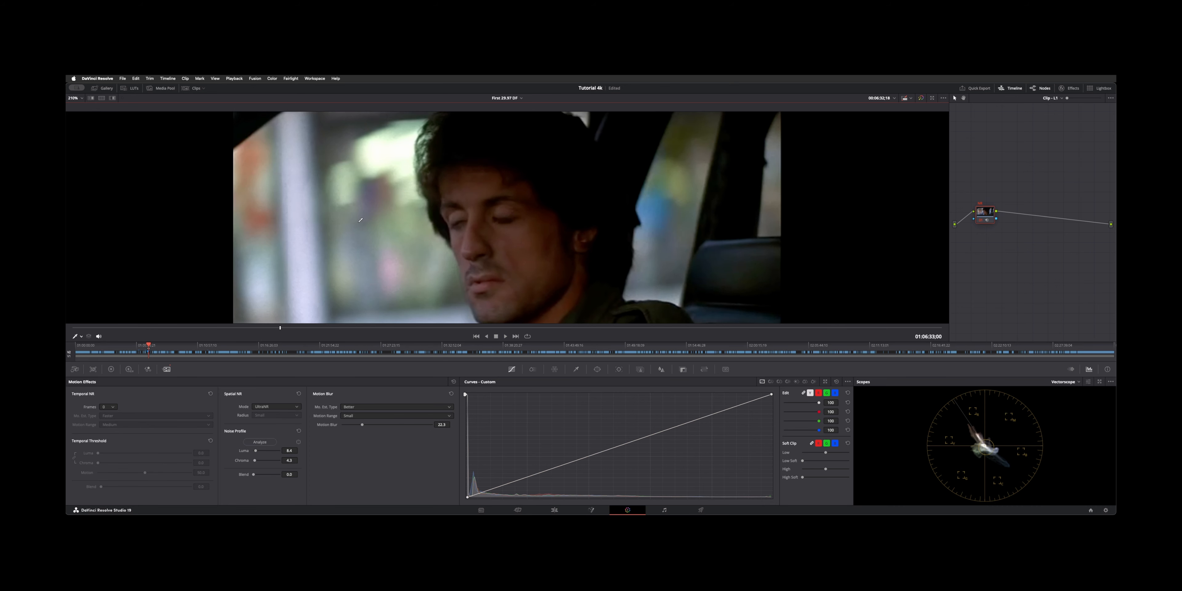
# Widen the node editor and turn Node Cache on for the NR node.
pyautogui.click(979, 216)
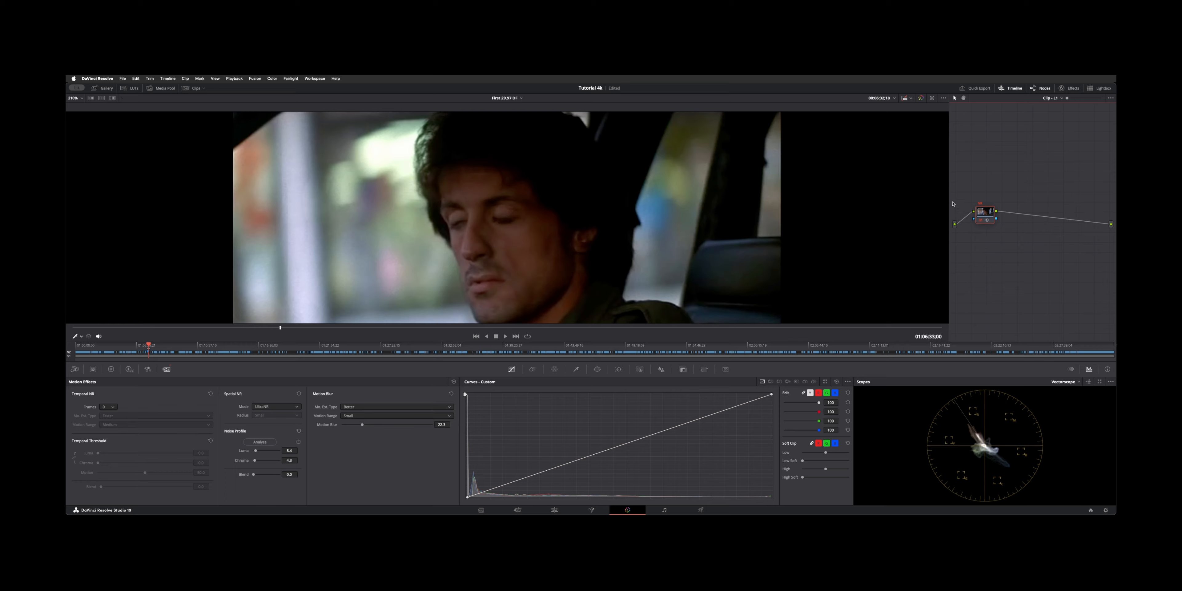
pyautogui.moveTo(951, 203); pyautogui.dragTo(745, 208)
pyautogui.moveTo(819, 215)
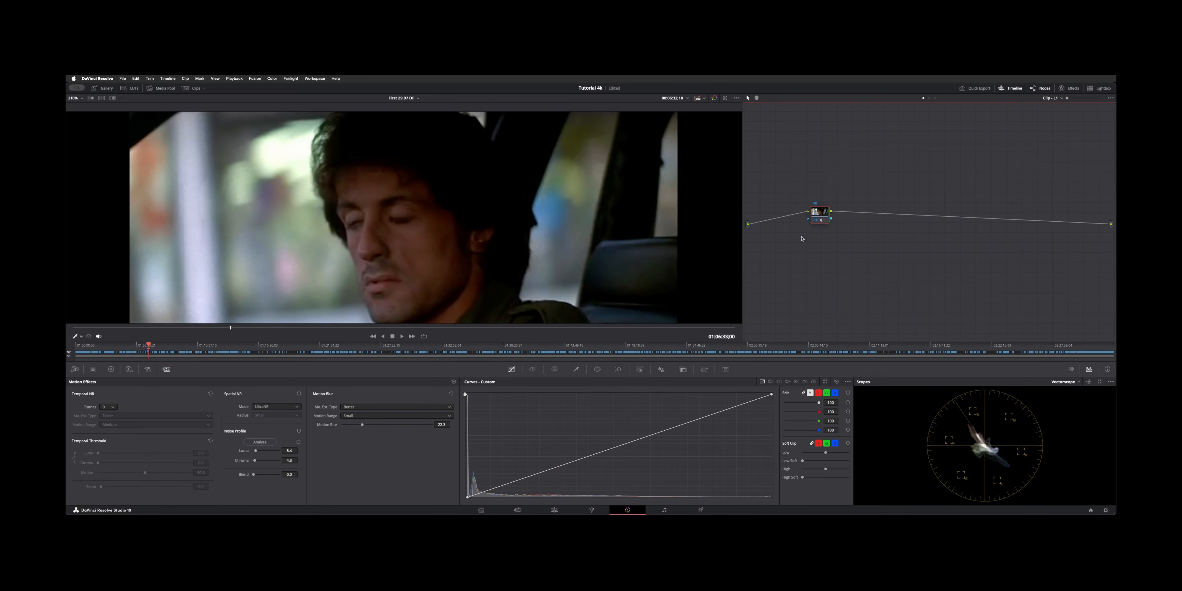
pyautogui.rightClick(815, 217)
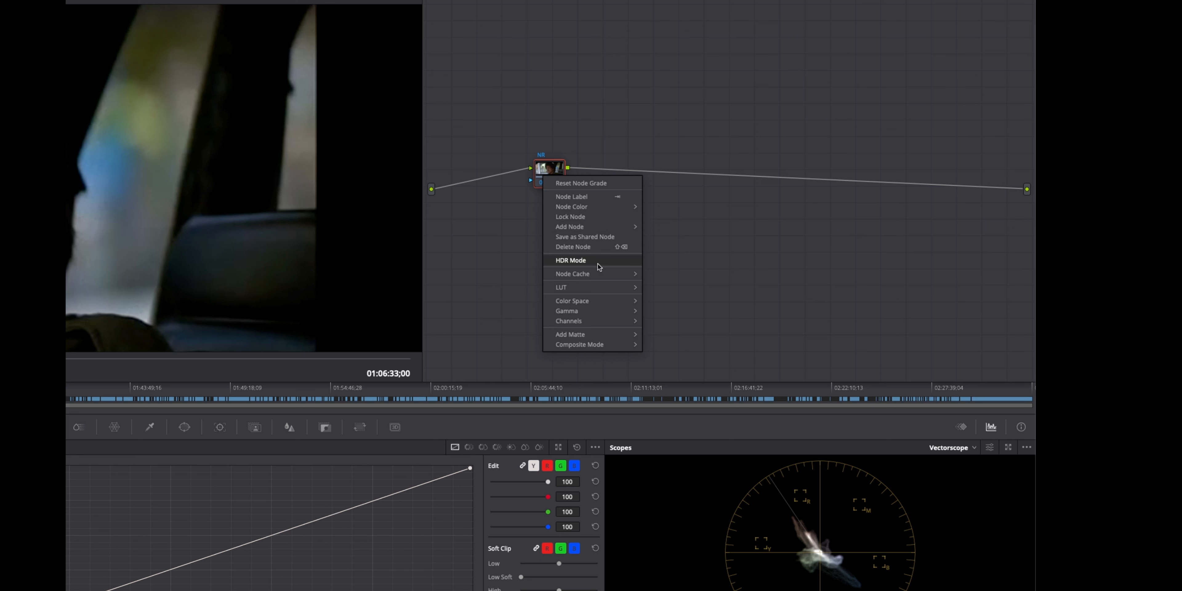
pyautogui.moveTo(603, 278)
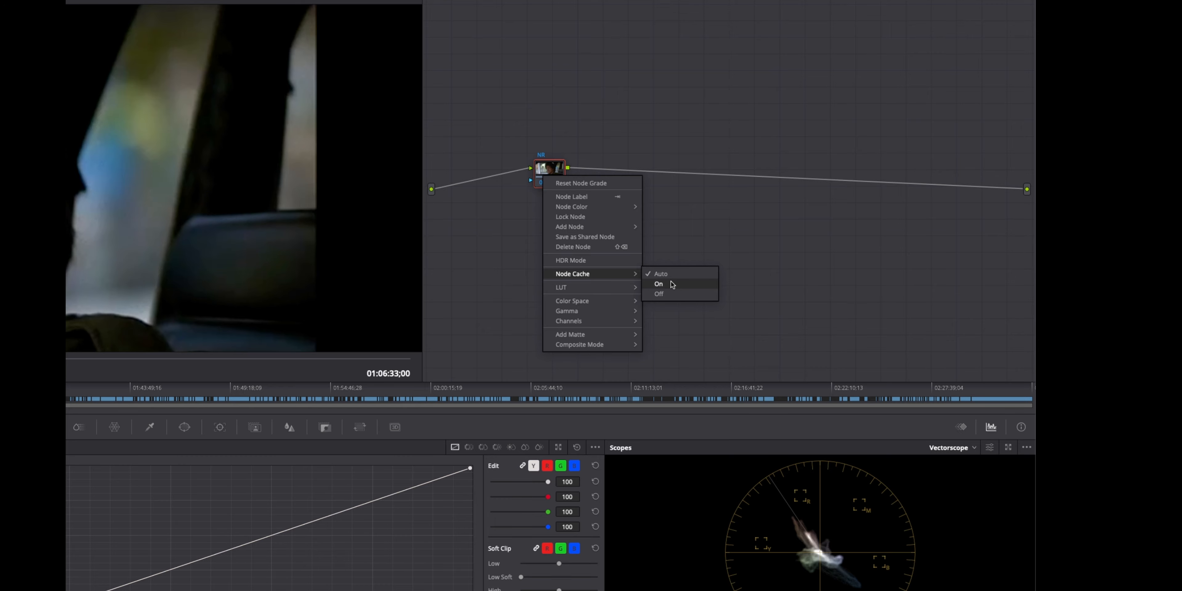
pyautogui.click(687, 281)
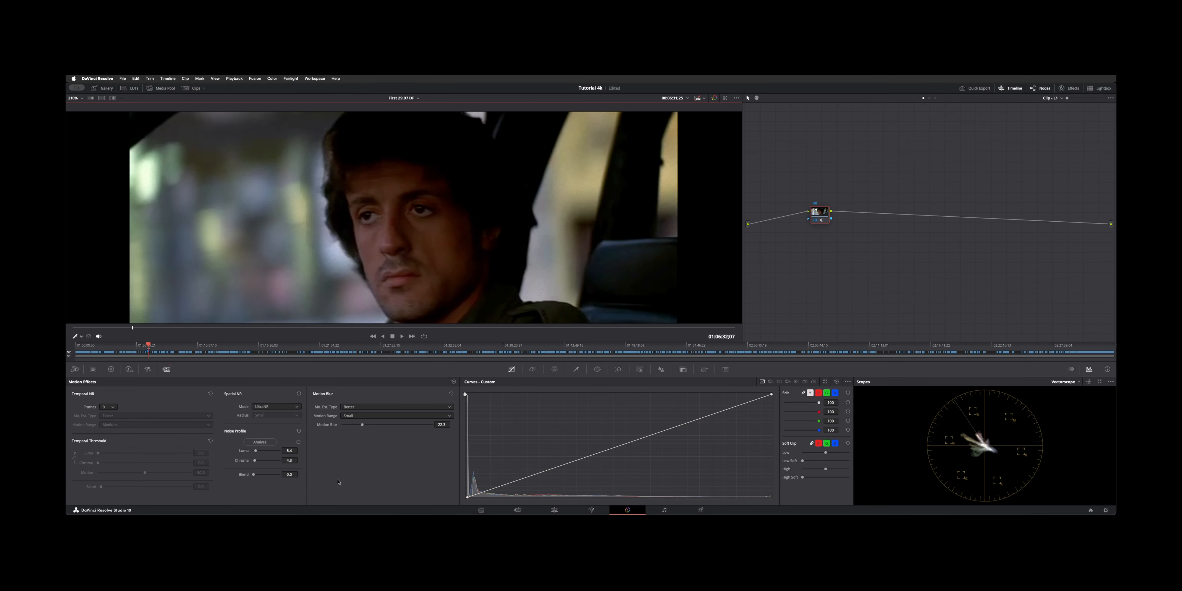
# Play through the clip and compare the picture with the NR node disabled and enabled.
pyautogui.press('space')
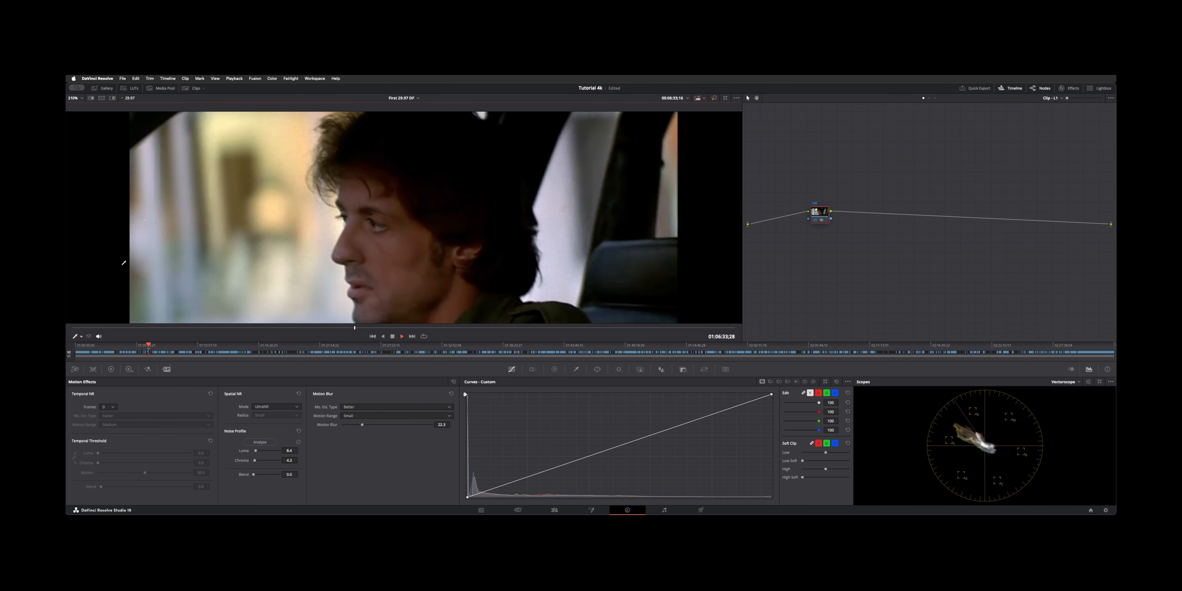
pyautogui.press('space')
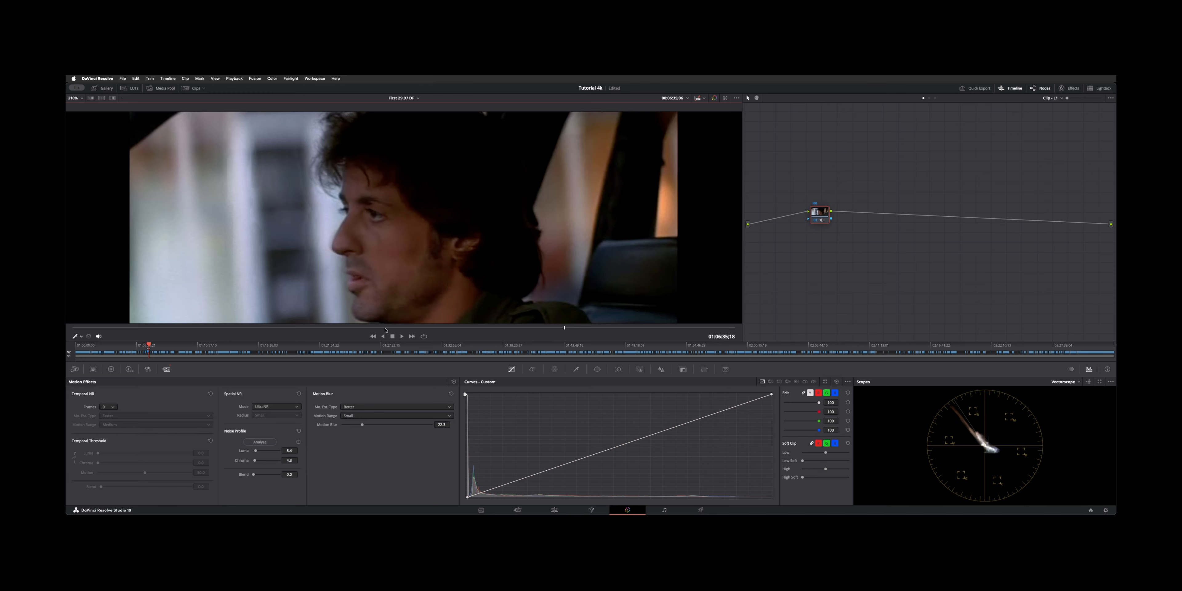
pyautogui.moveTo(385, 330); pyautogui.dragTo(229, 329)
pyautogui.press('super+e')
pyautogui.press('Escape')
pyautogui.press('super+d')
pyautogui.press('super+d')
pyautogui.press('space')
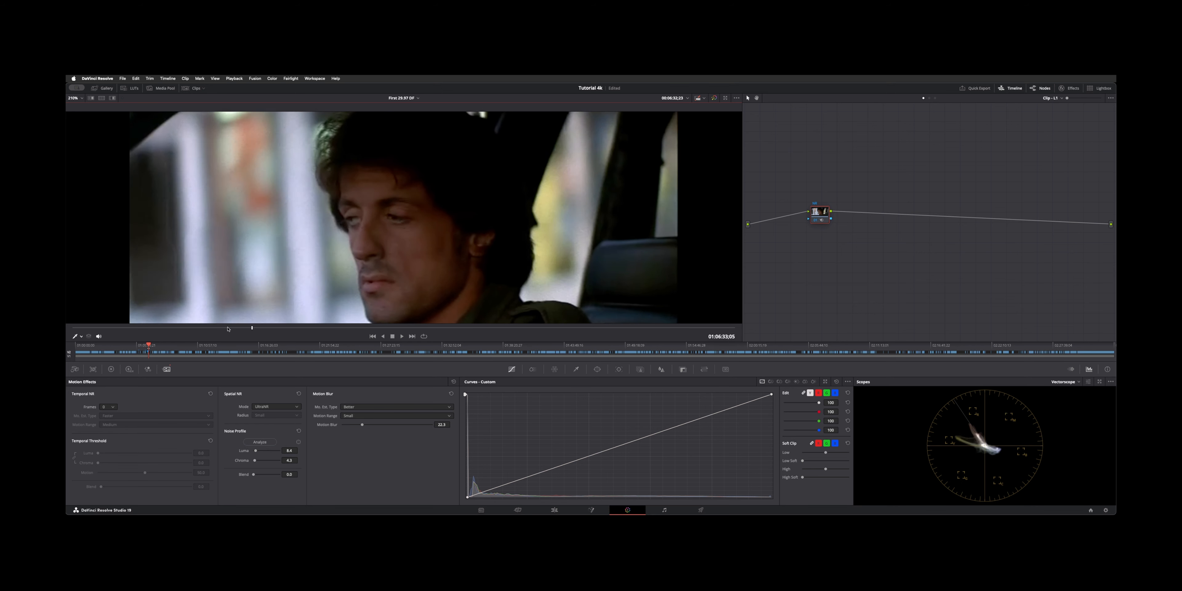
pyautogui.press('space')
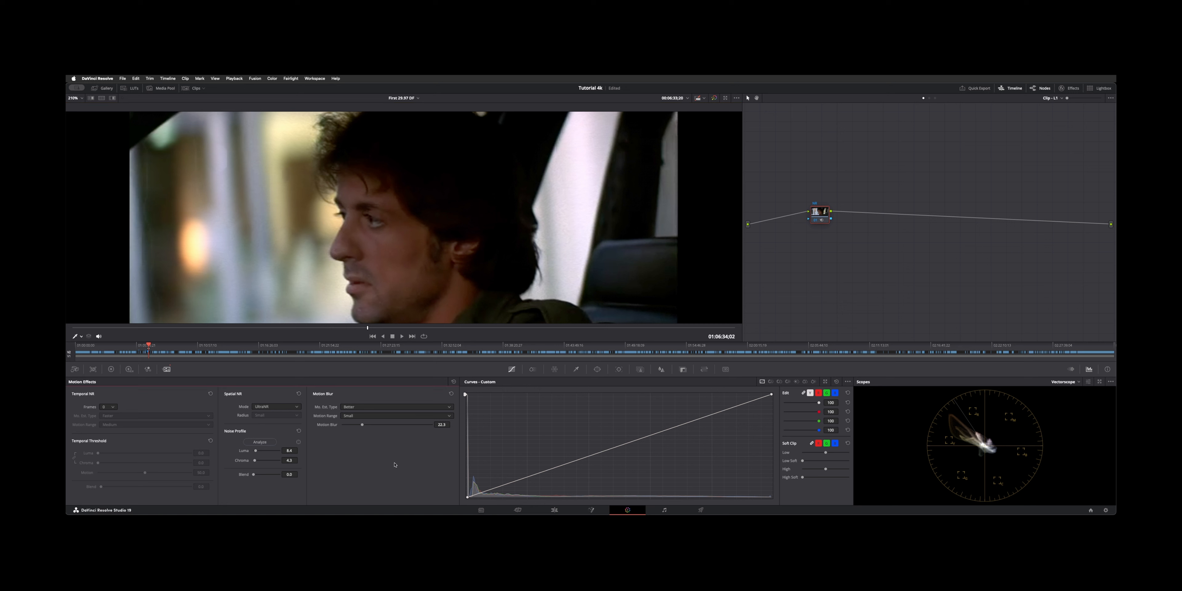
# On the Edit page, apply the Noise Reduction effect to the clip on Video 2 and set its spatial mode to UltraNR.
pyautogui.hotkey('shift', '4')
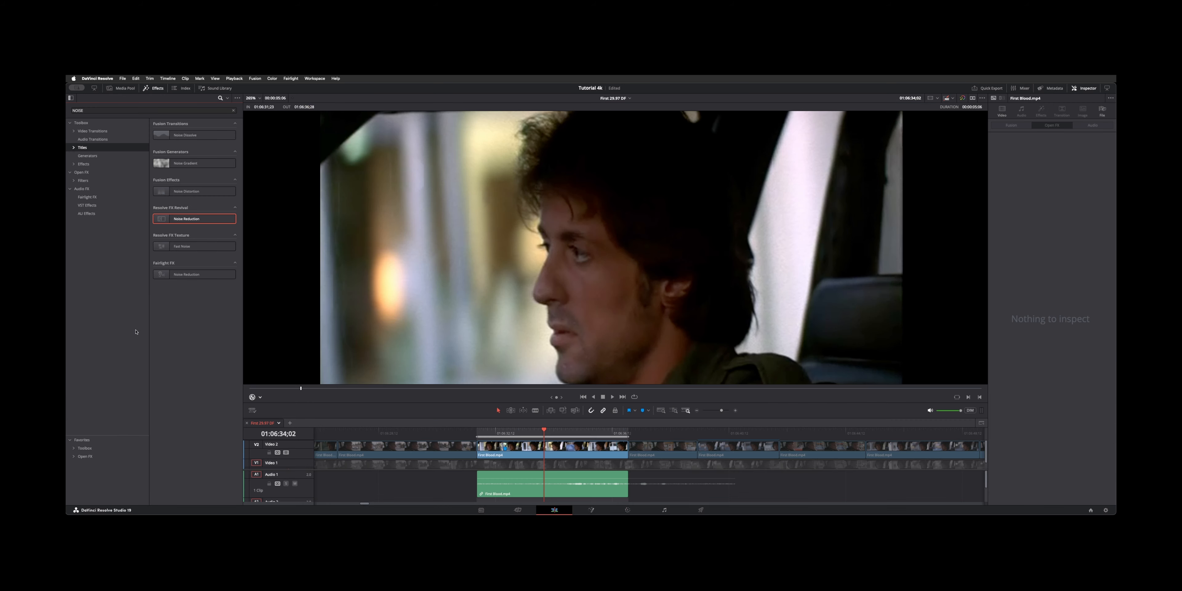
pyautogui.moveTo(182, 221); pyautogui.dragTo(534, 455)
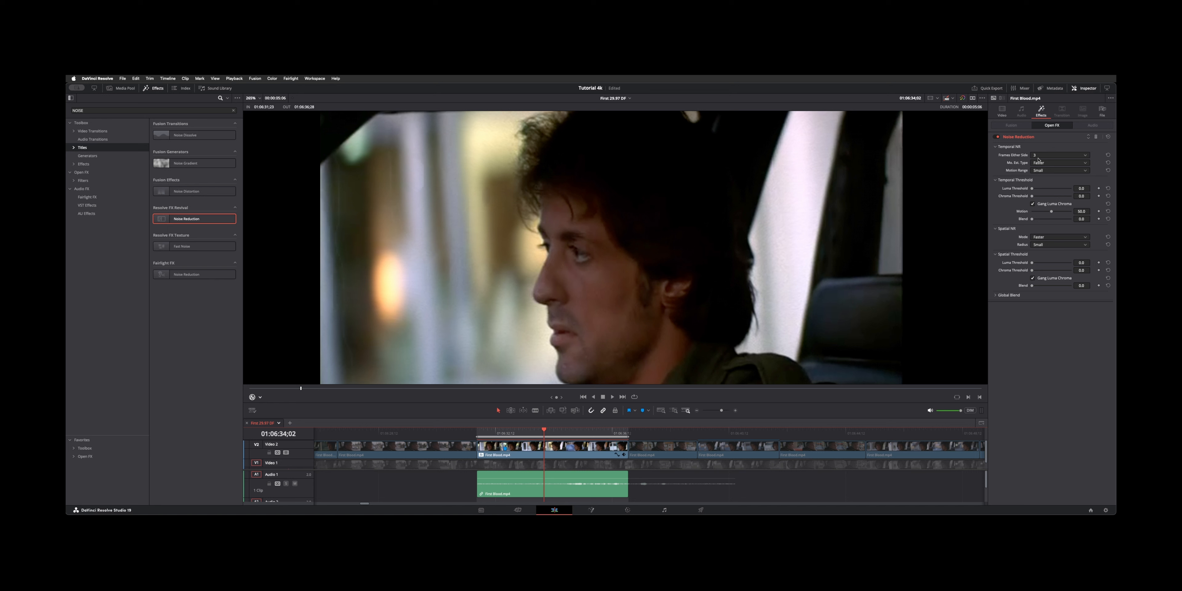
pyautogui.click(1048, 237)
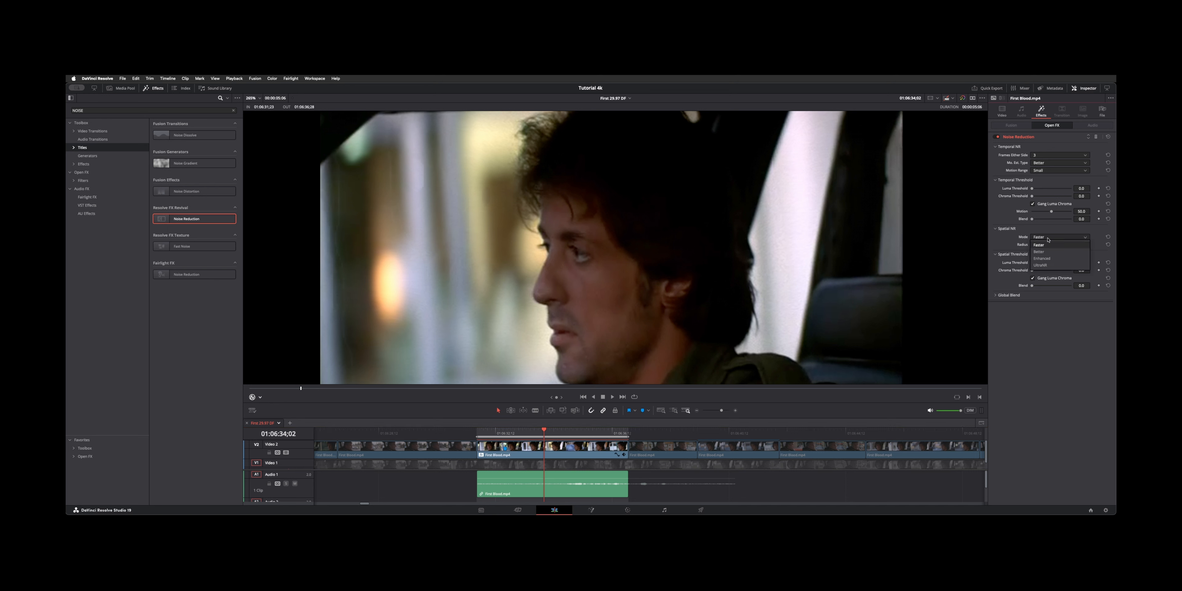
pyautogui.click(1048, 266)
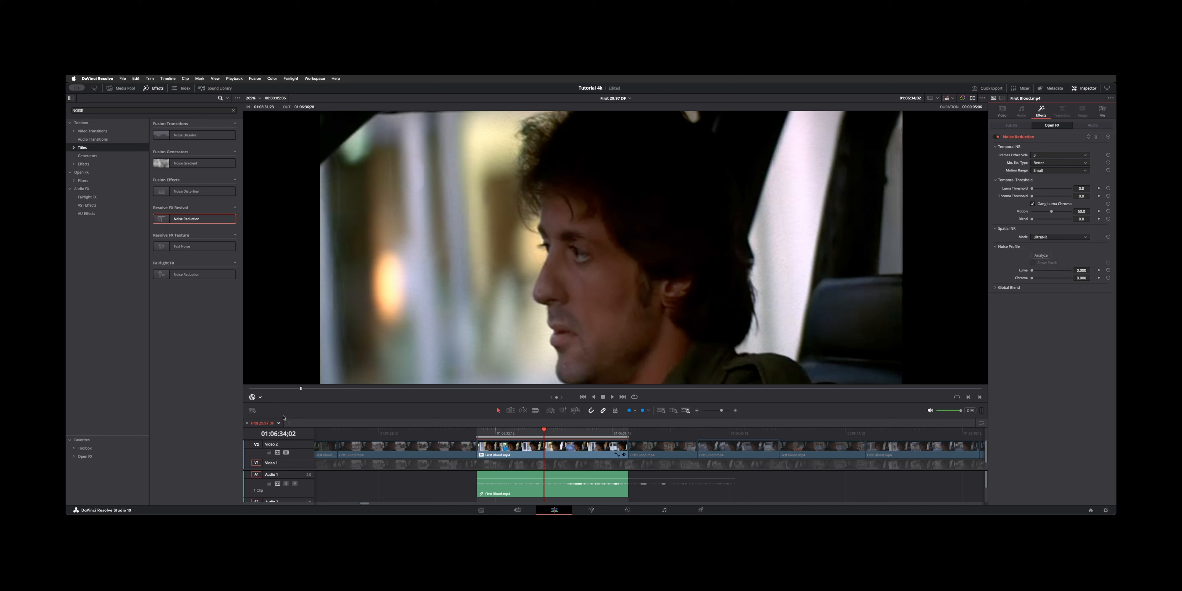
# Turn on the Open FX overlay, analyze the noise profile, show the patch and move it over the blurred background.
pyautogui.click(260, 397)
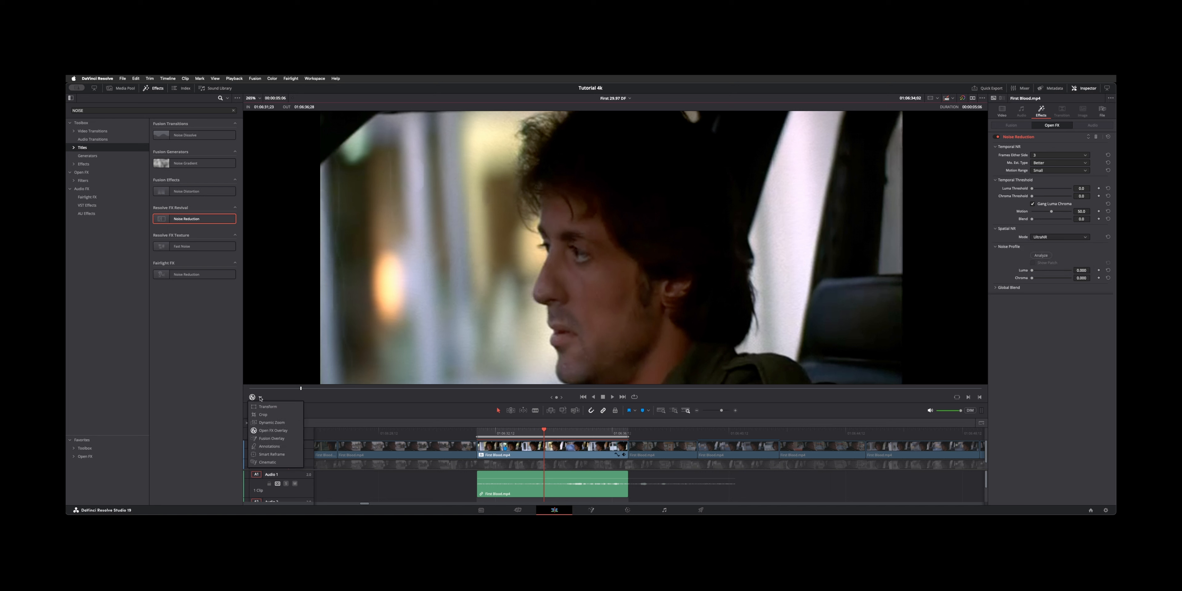
pyautogui.click(276, 430)
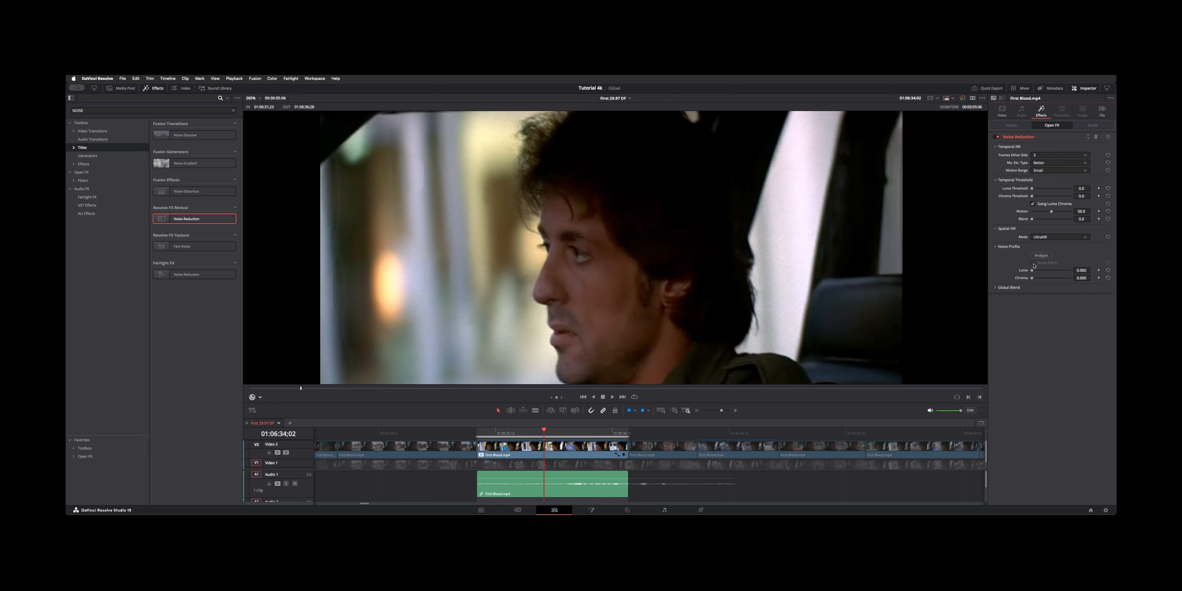
pyautogui.click(1037, 255)
pyautogui.click(1036, 262)
pyautogui.moveTo(605, 319); pyautogui.dragTo(464, 301)
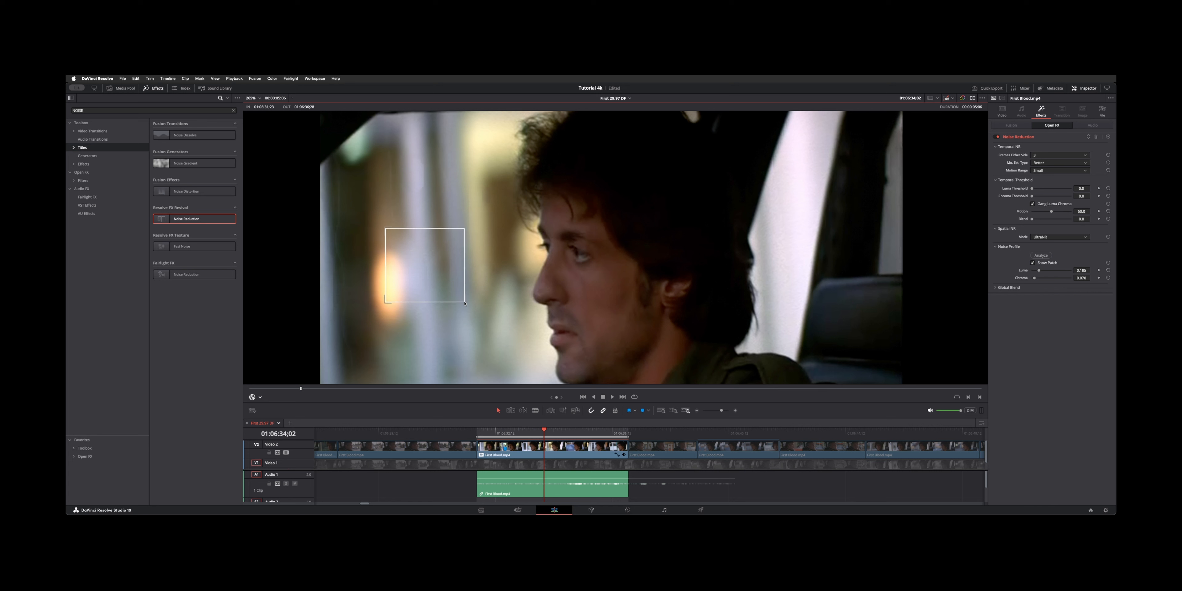
# Compare the clip with the Noise Reduction effect and the grade bypassed and enabled, and play it from near its start.
pyautogui.click(998, 136)
pyautogui.click(999, 137)
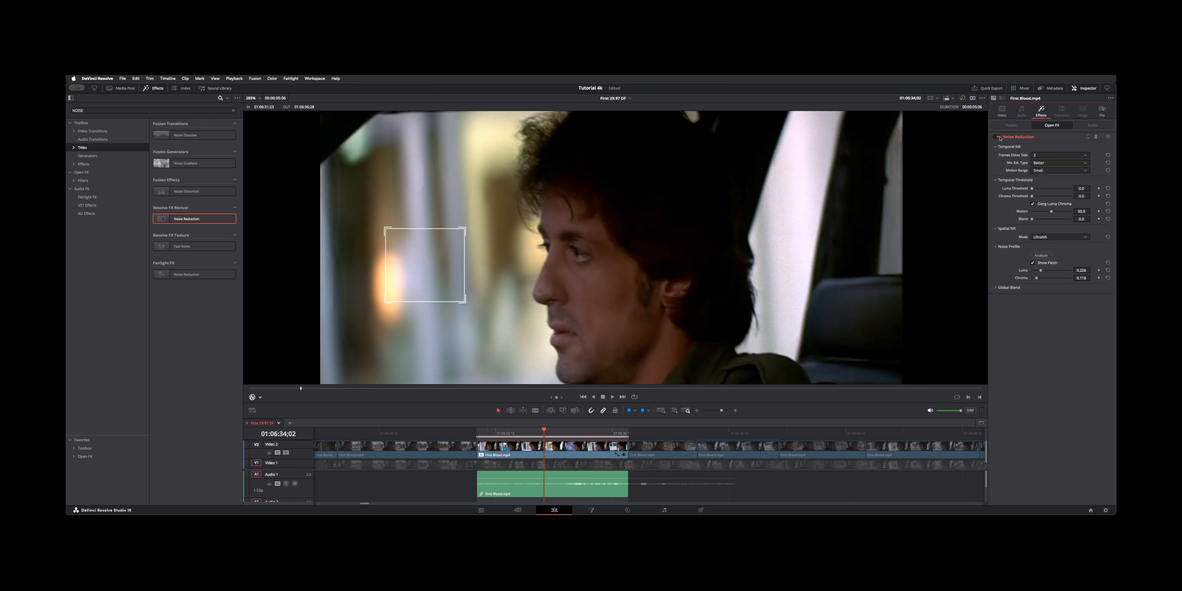
pyautogui.click(999, 137)
pyautogui.click(999, 138)
pyautogui.click(962, 99)
pyautogui.click(962, 99)
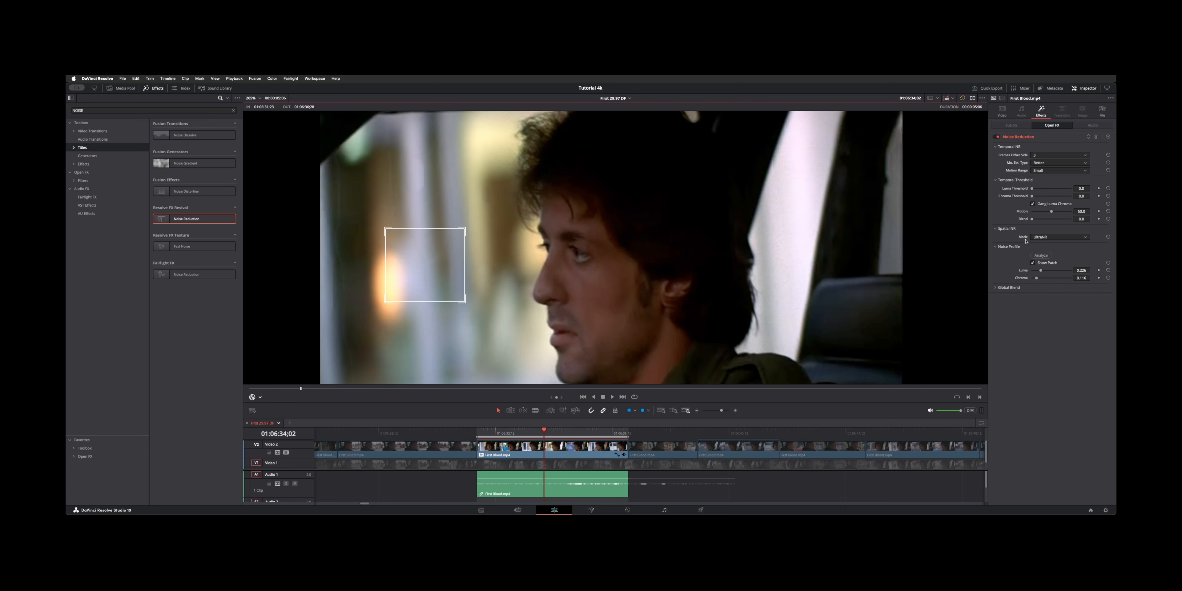
pyautogui.click(996, 137)
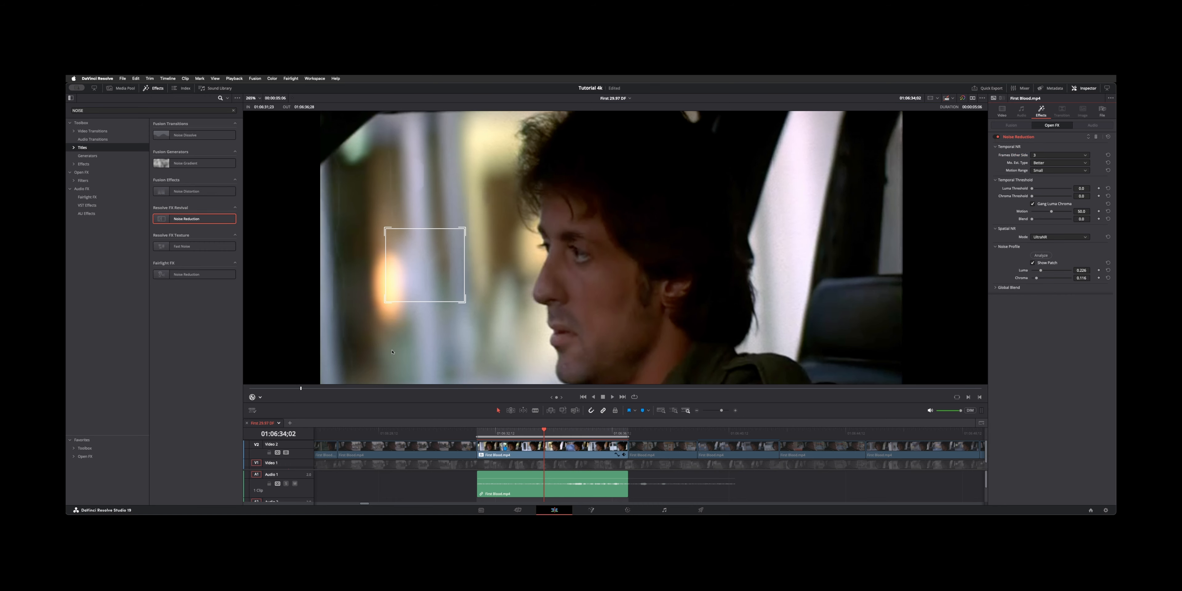
pyautogui.click(505, 433)
pyautogui.press('space')
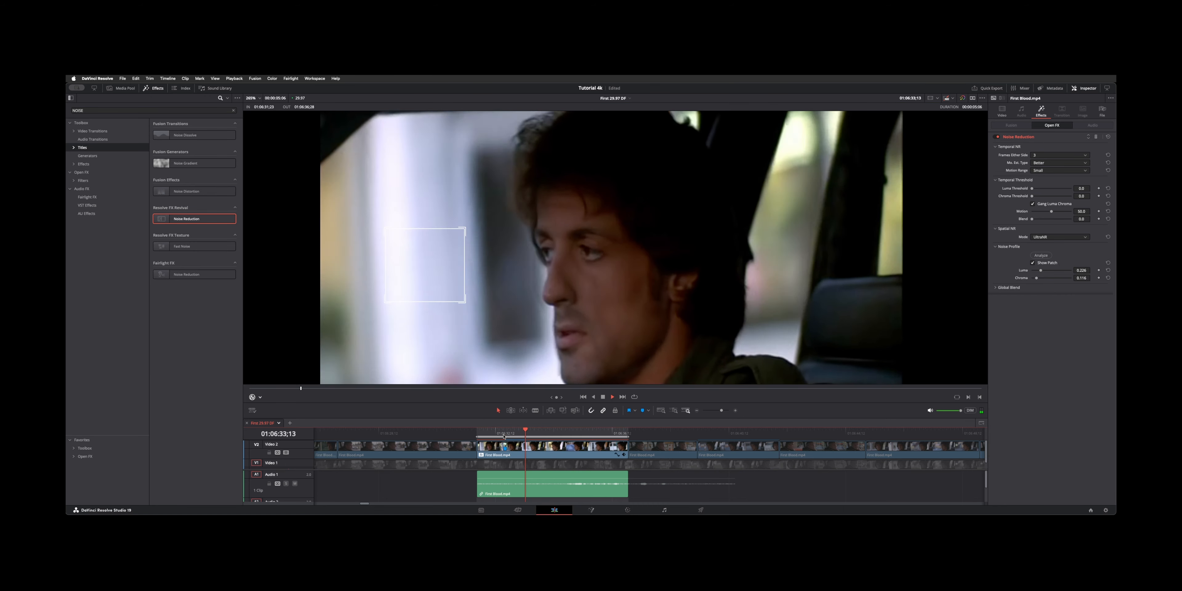
# Remove the Noise Reduction effect from the clip on Video 2 and deselect the clip.
pyautogui.click(1095, 137)
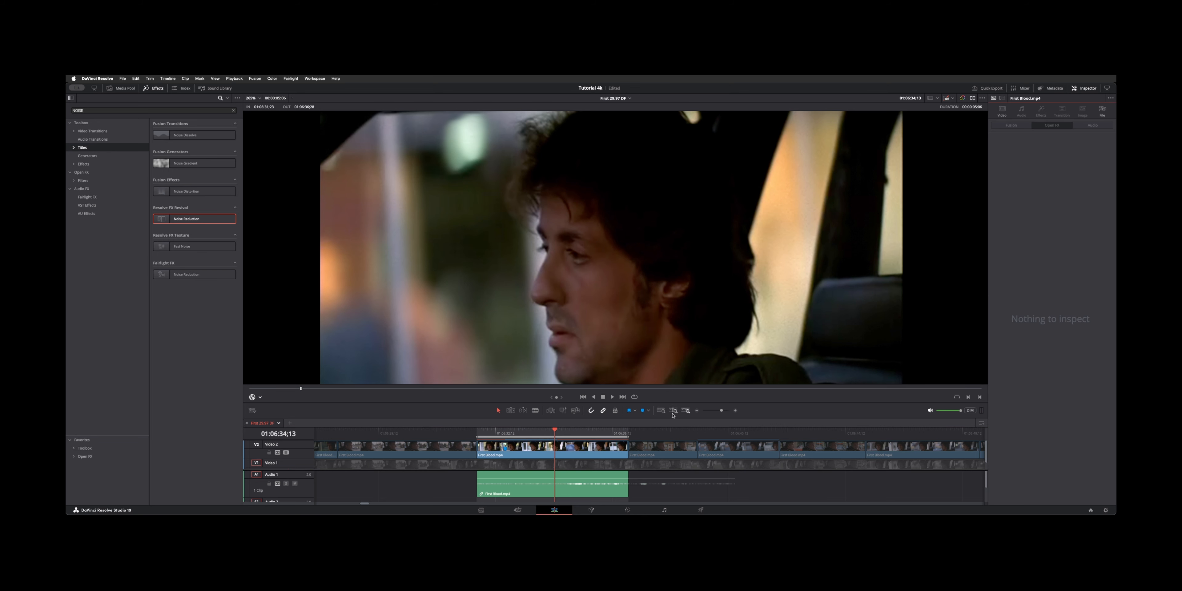
pyautogui.click(606, 451)
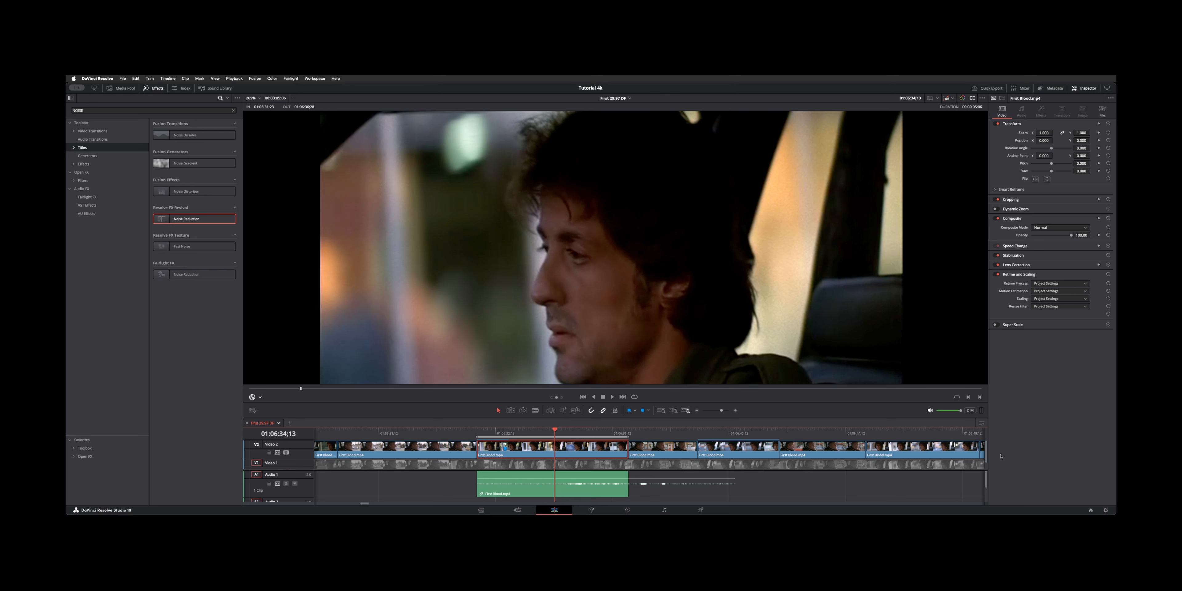
pyautogui.click(1001, 456)
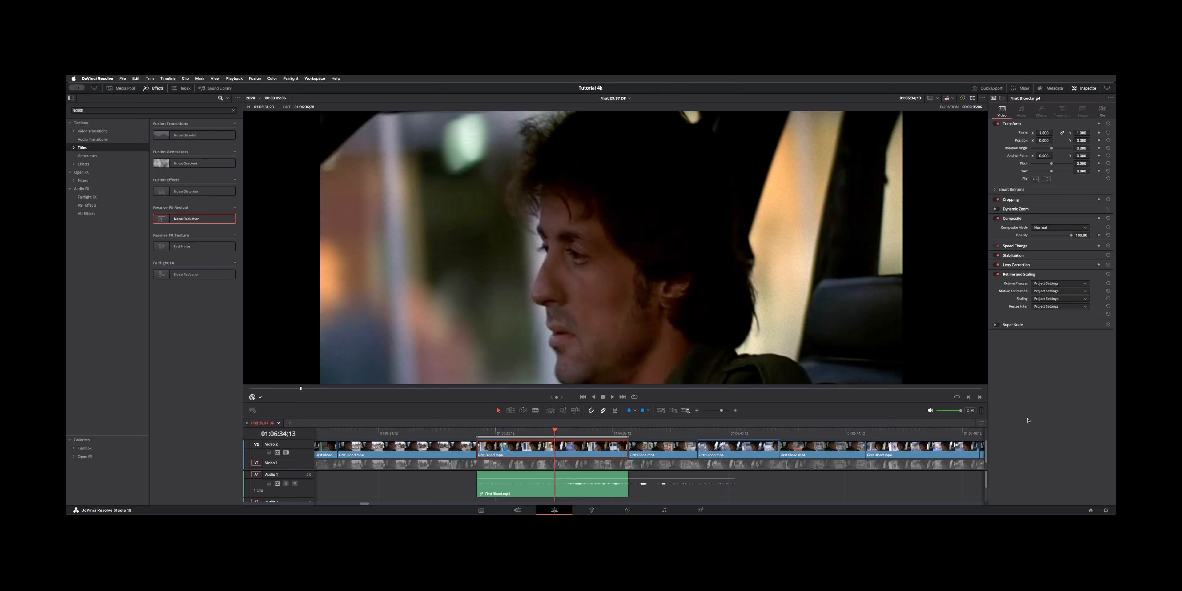